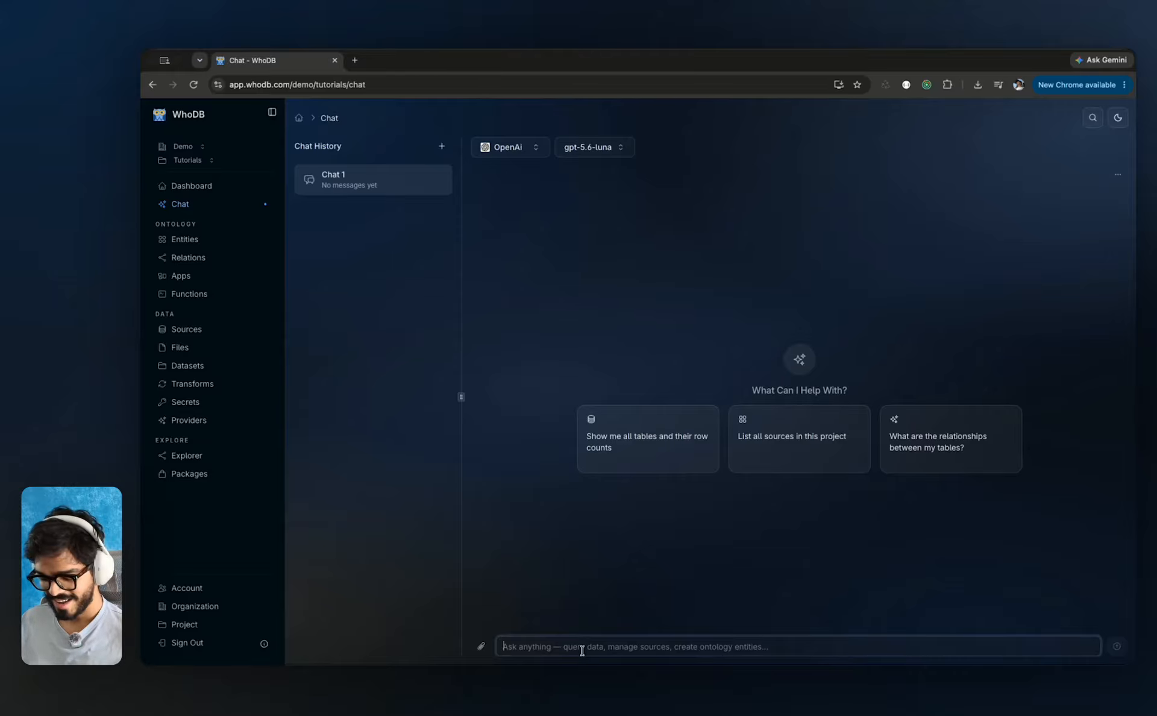
Ask the chat for an ontology mapping of a retail company, listing customers, products, skus, support and other appropriate entities
type("So, can you gi")
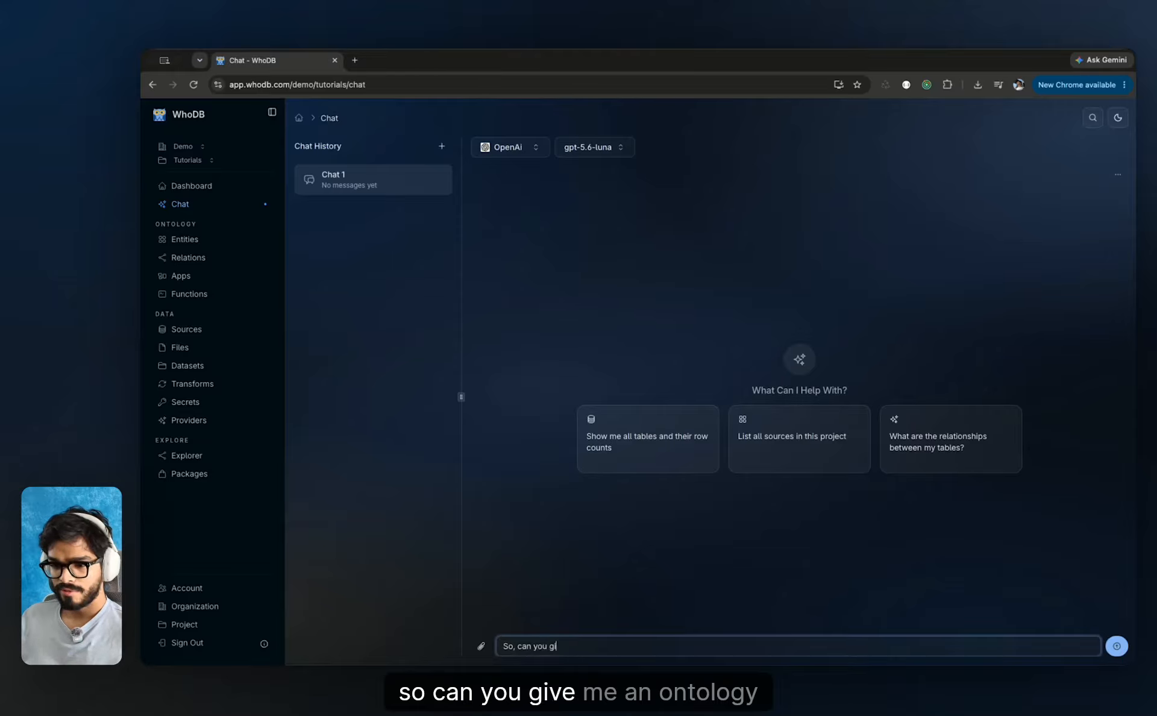
type("ve me an ontology mapping ")
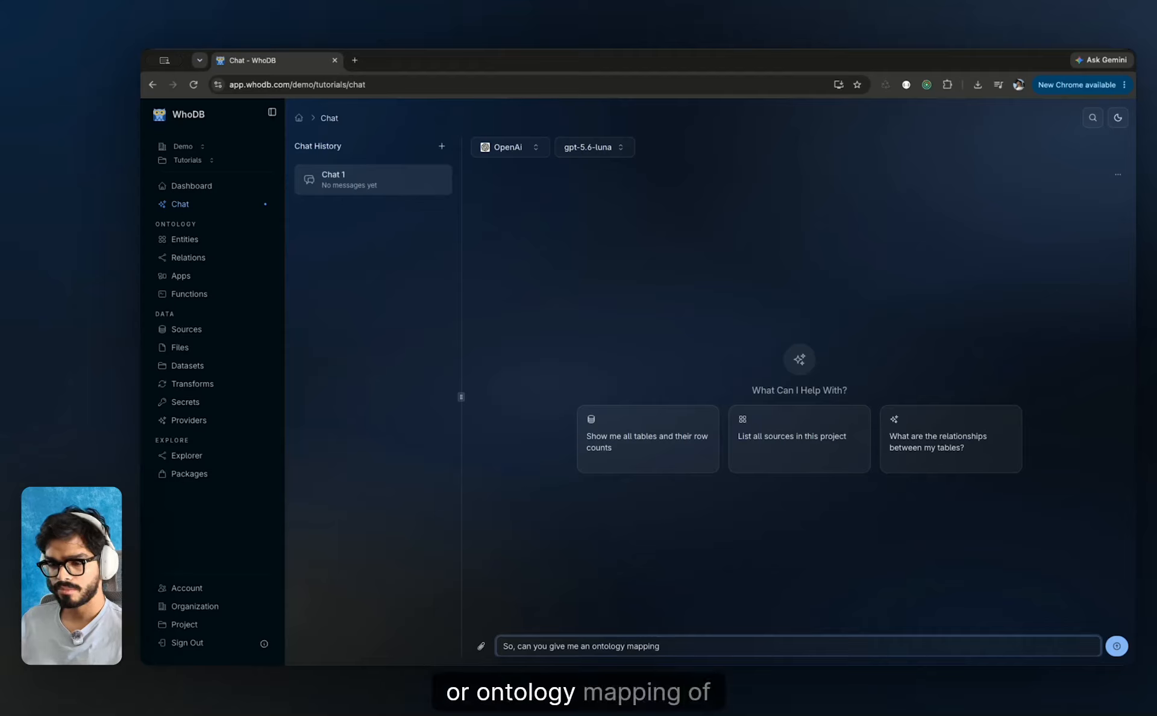
type("of ret")
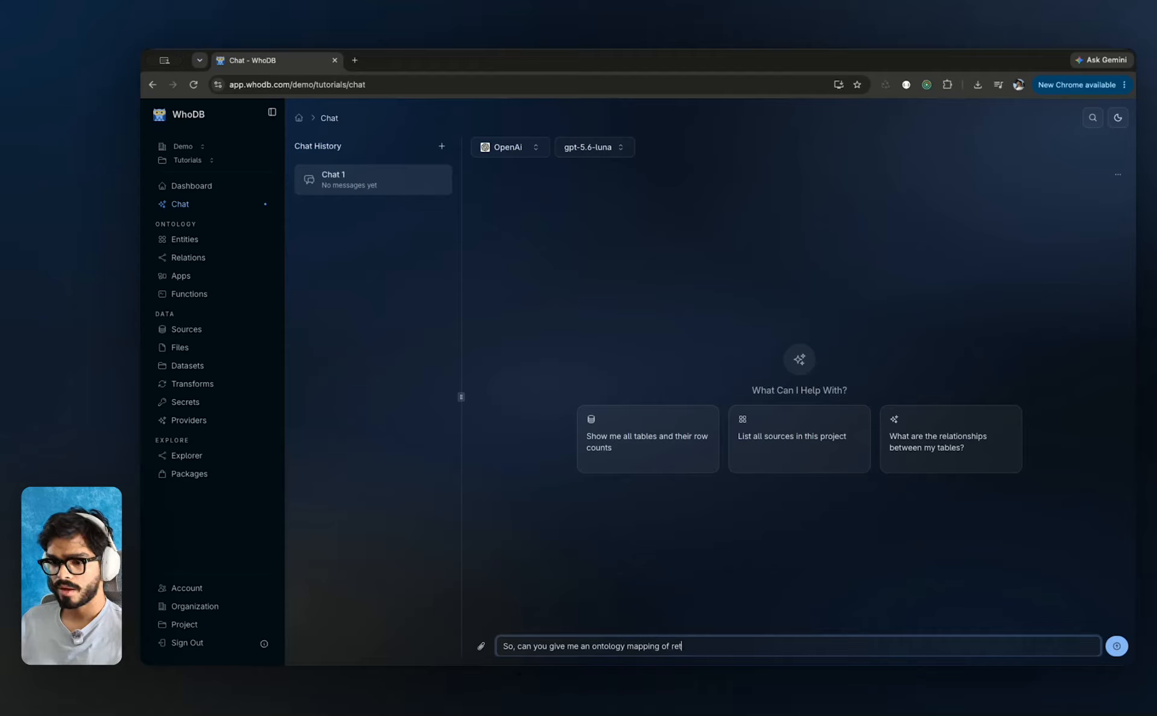
type("ail company. It")
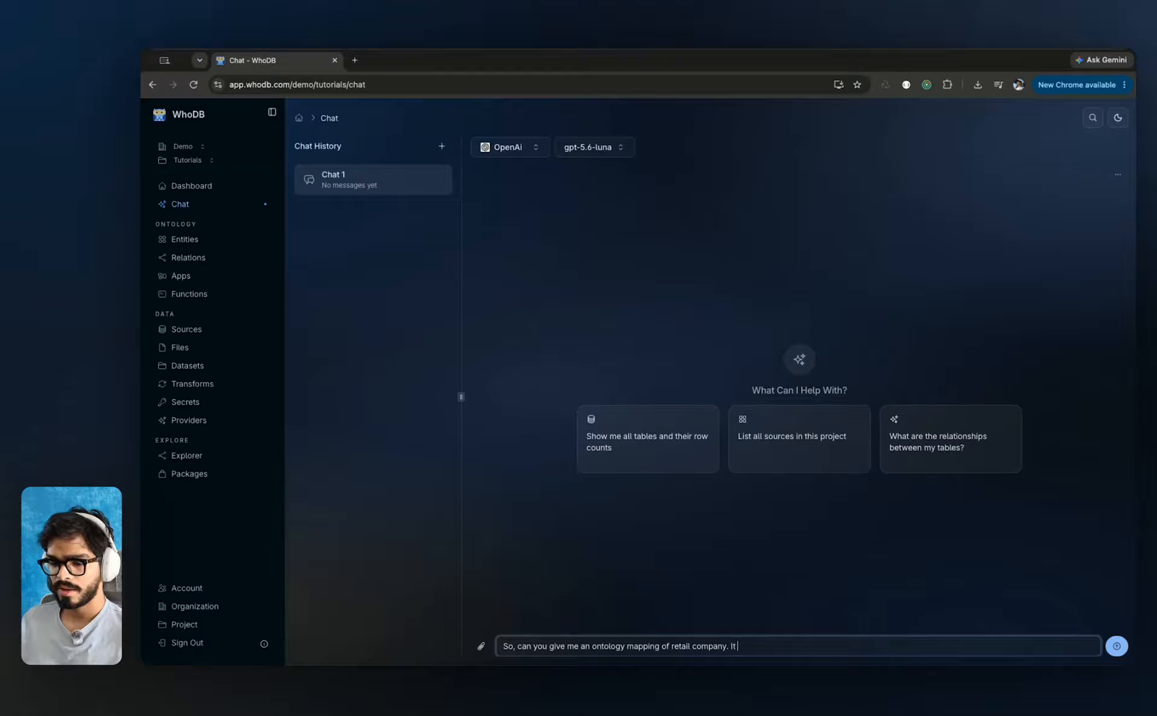
type(" should have customer")
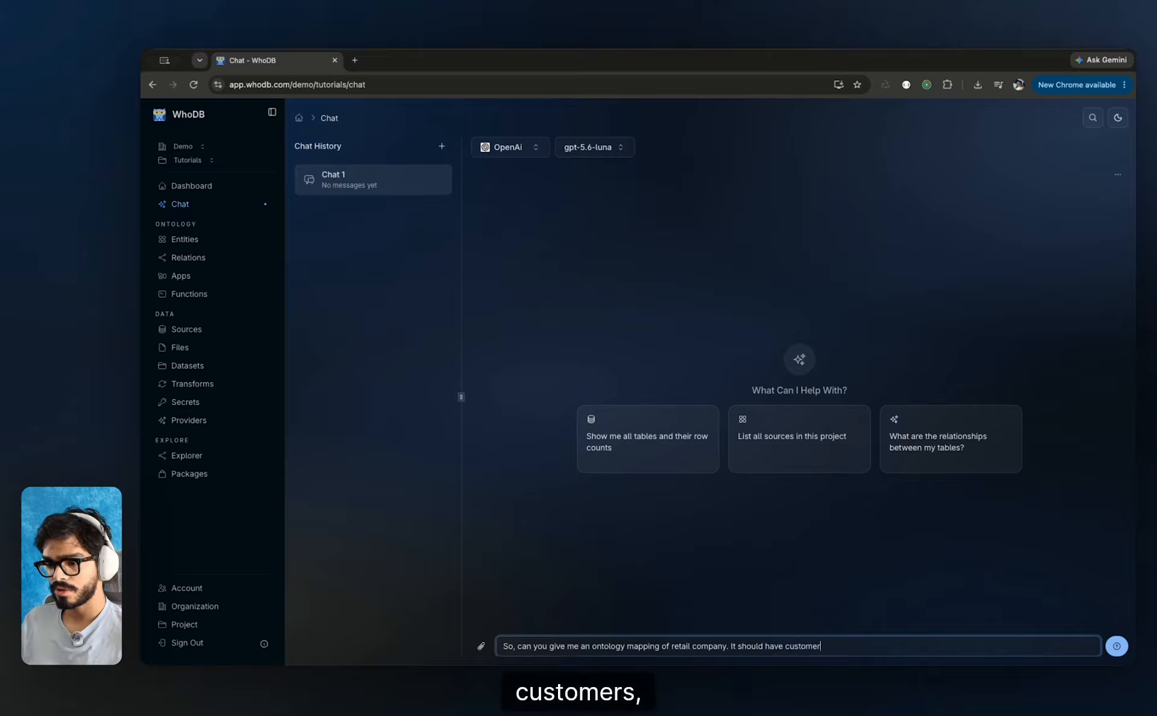
type("s, products, skus")
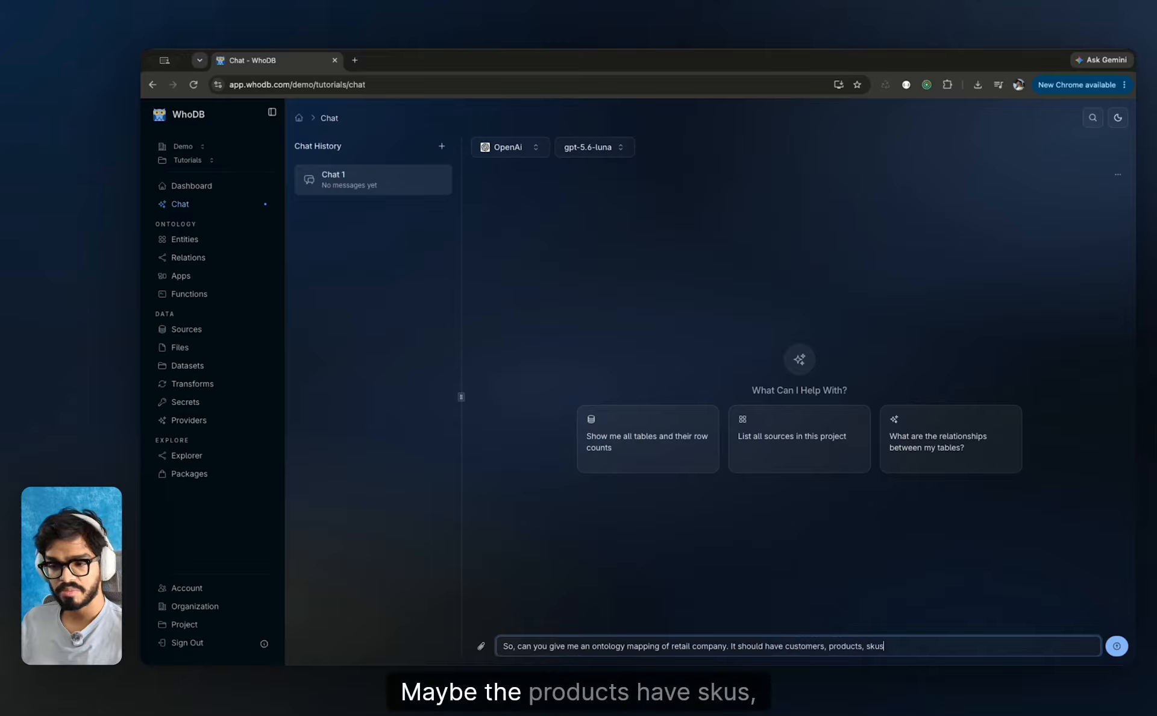
type(", supp")
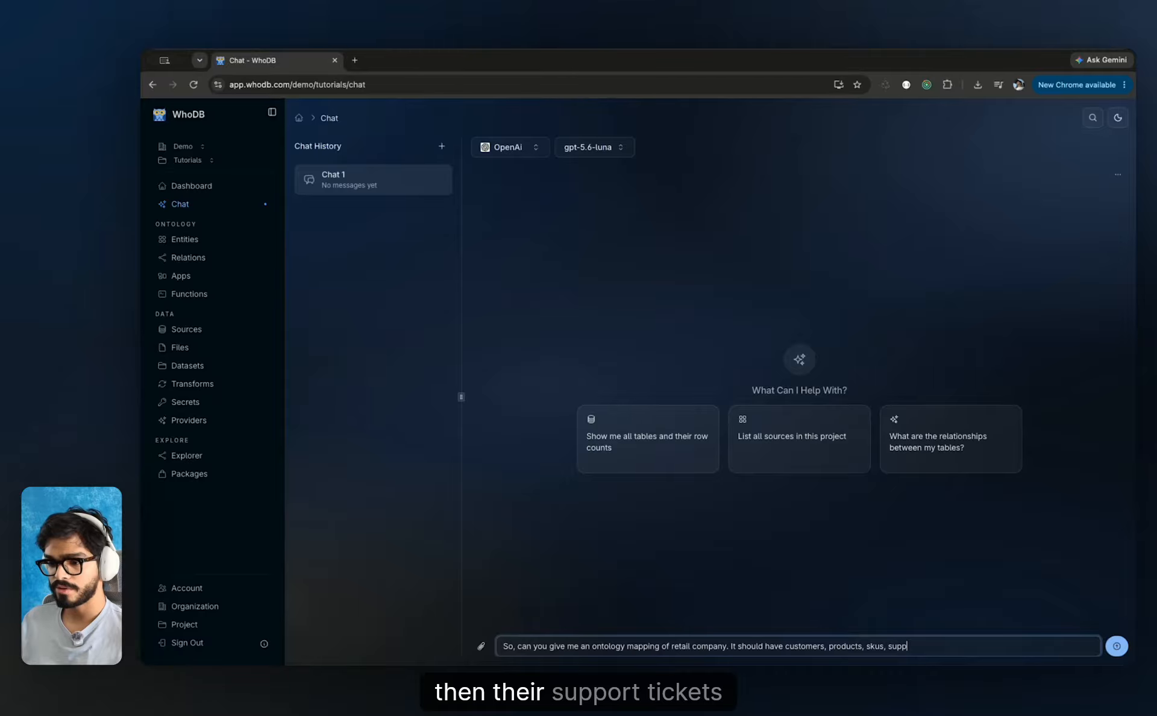
type("ort, and ")
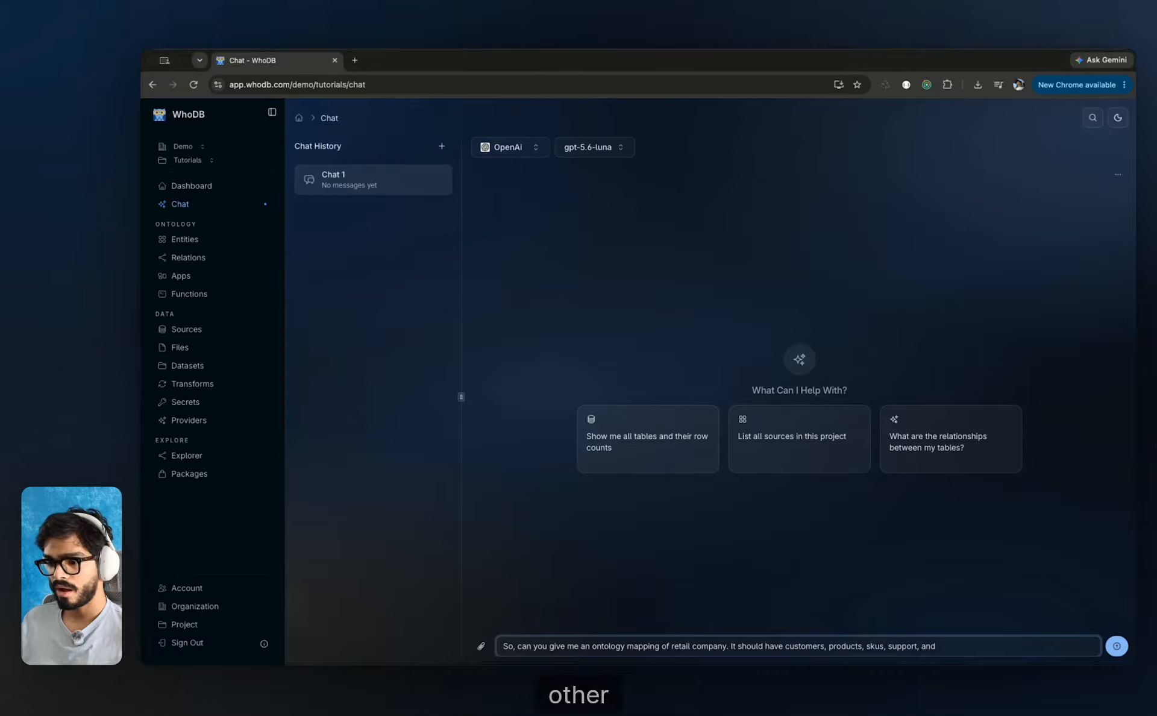
type("other appropriate ")
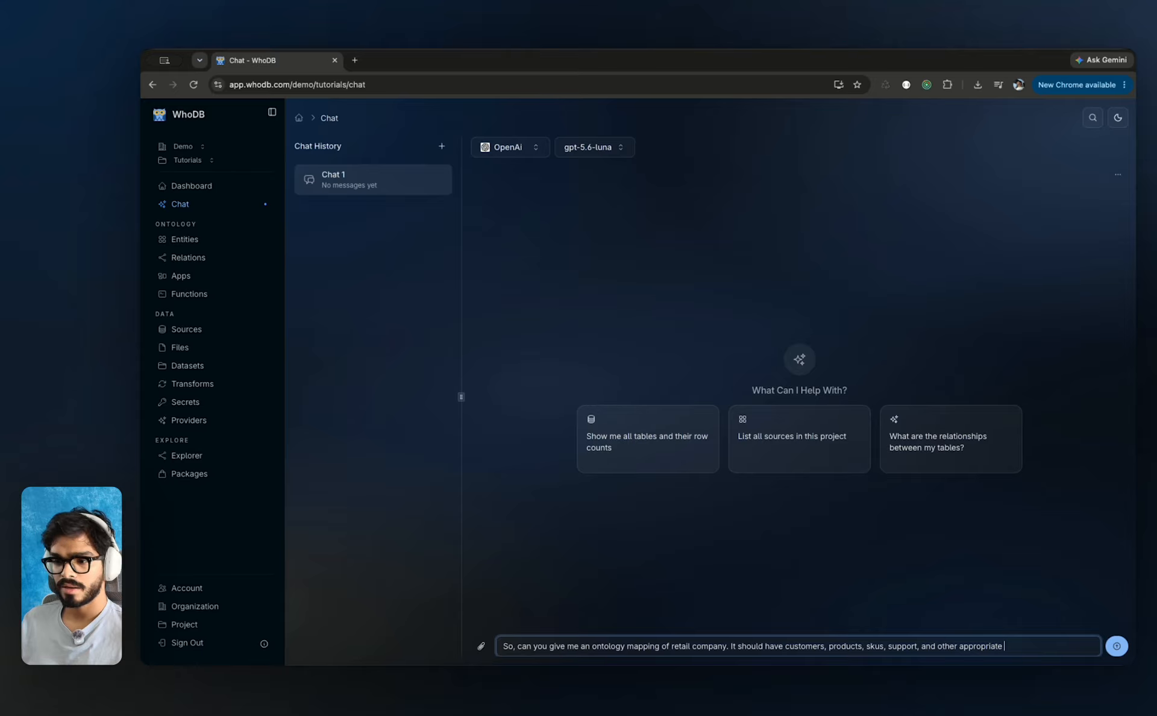
type("entities. Can you l")
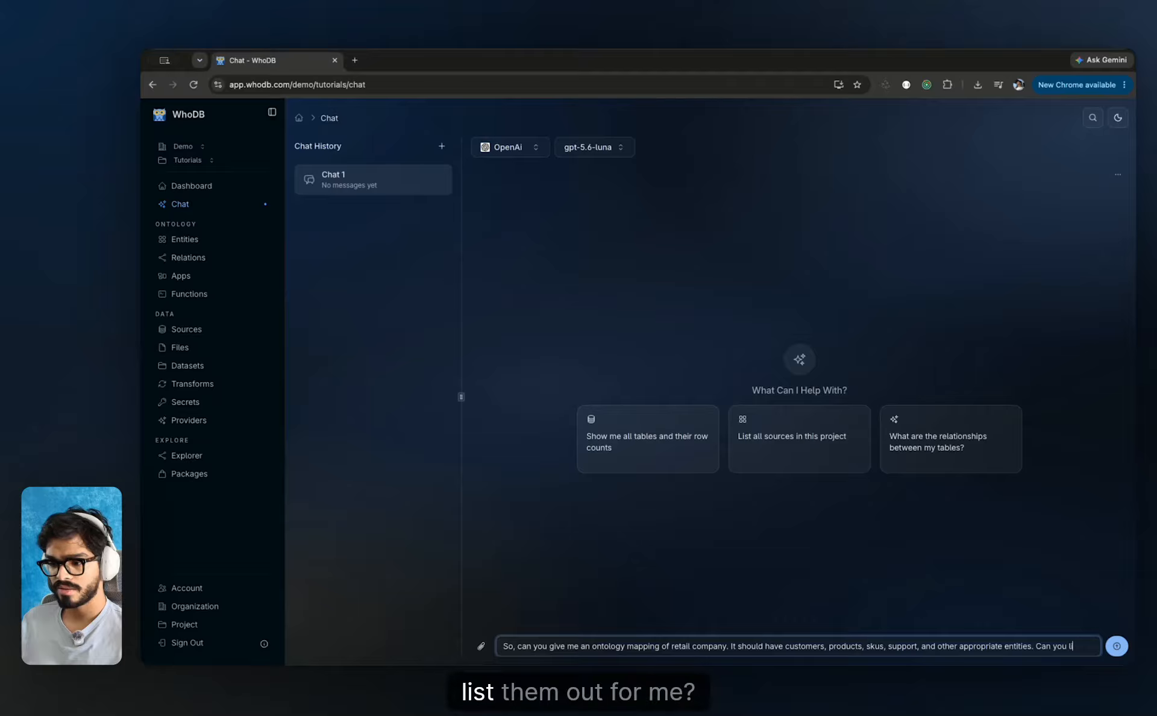
type("ist them out for me")
key("Return")
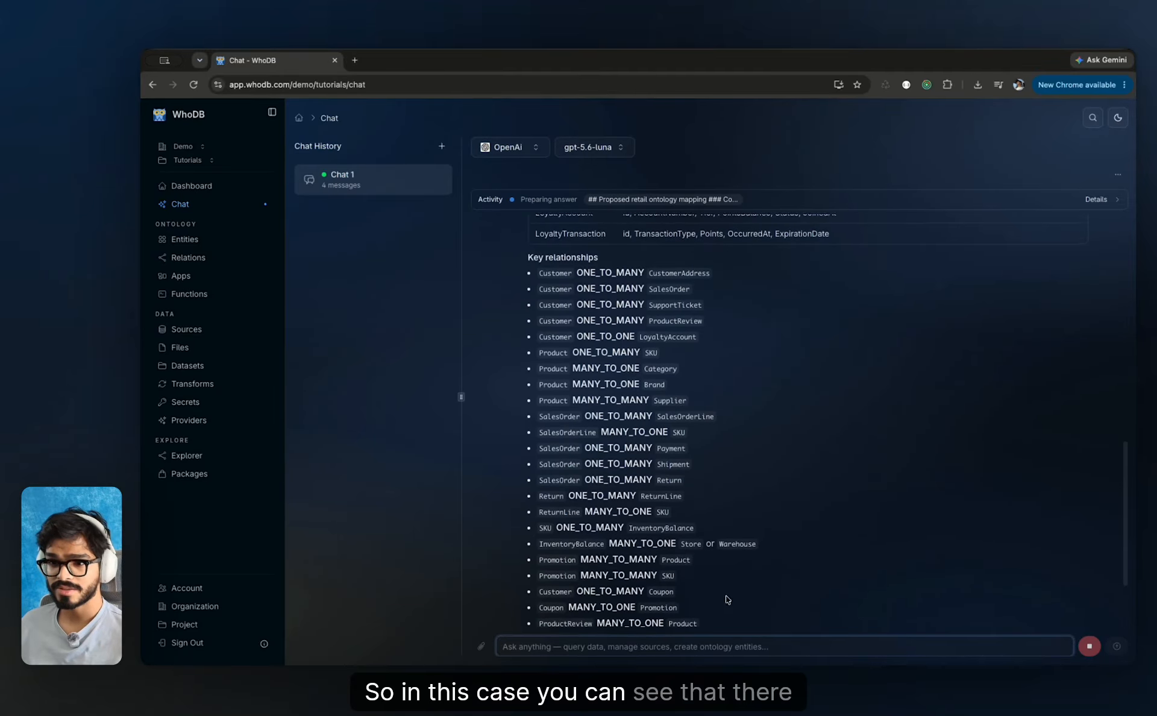
Review the proposed retail ontology's entities, key properties and relationships in the chat reply
scroll(708, 466, "up", 10)
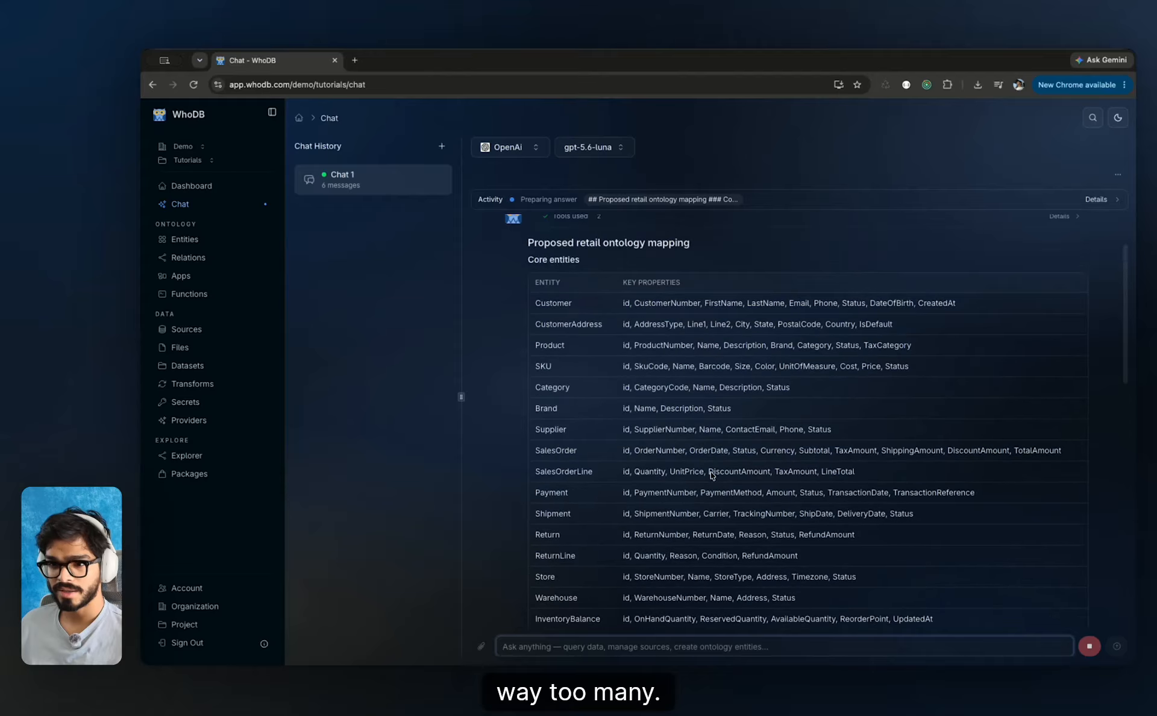
scroll(573, 360, "down", 1)
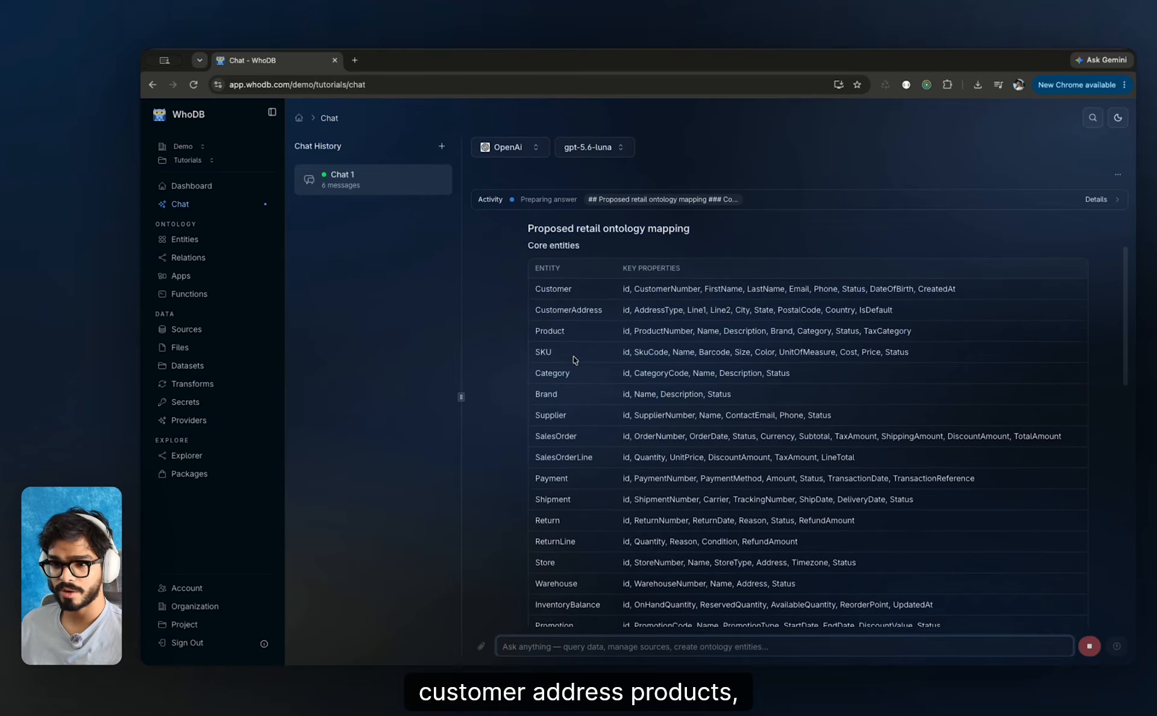
scroll(555, 410, "down", 3)
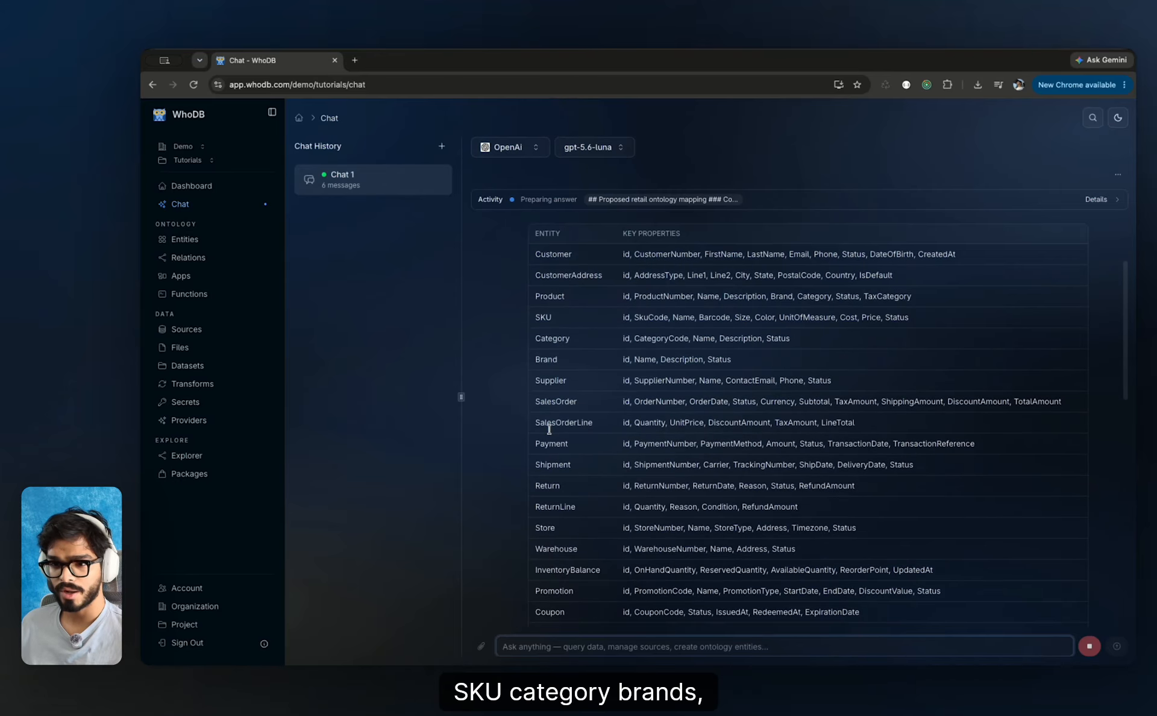
scroll(540, 422, "down", 10)
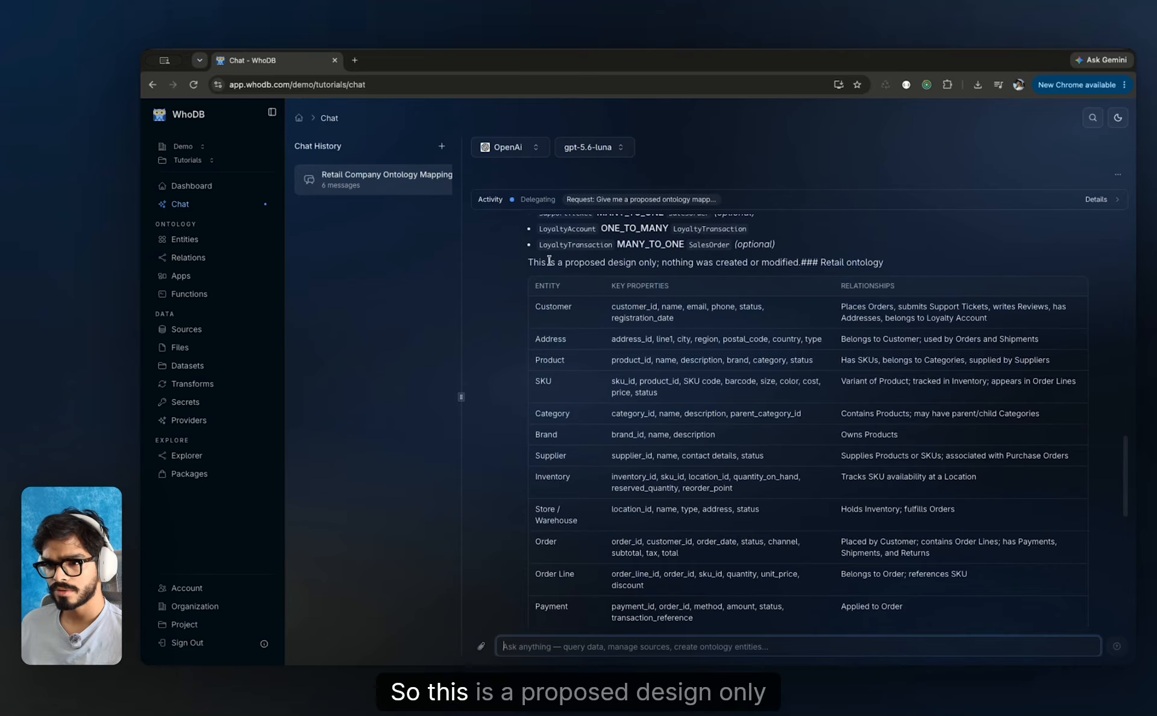
left_click_drag(662, 262, 883, 262)
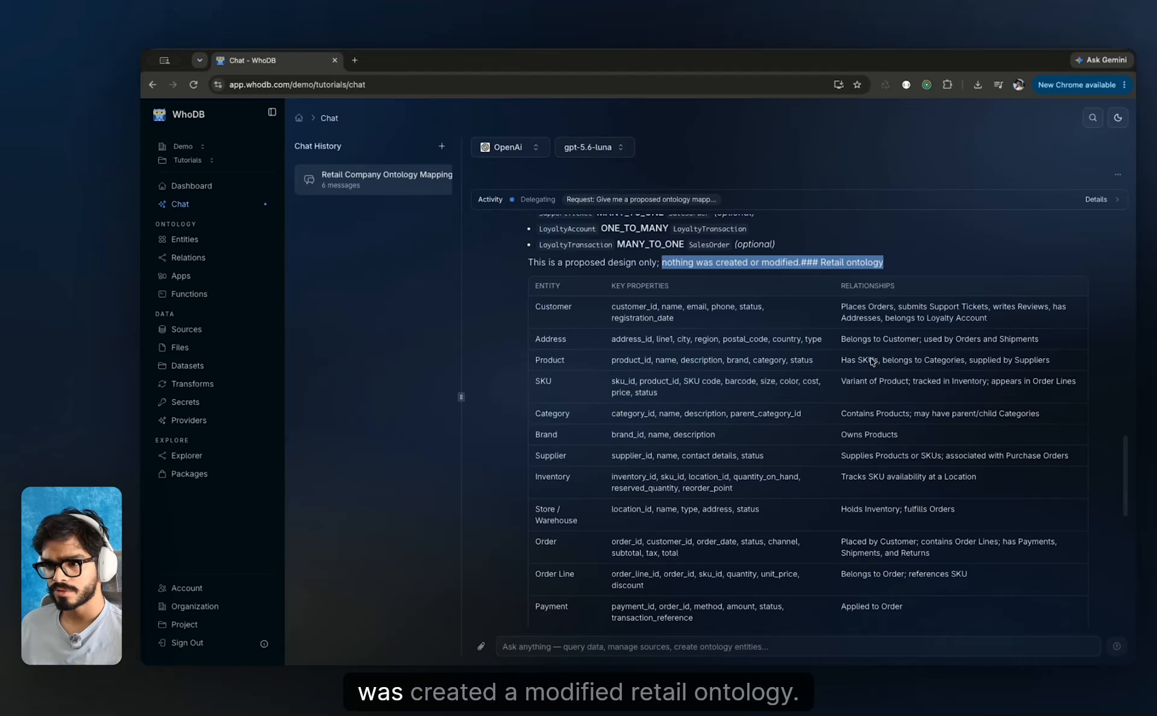
scroll(863, 393, "down", 10)
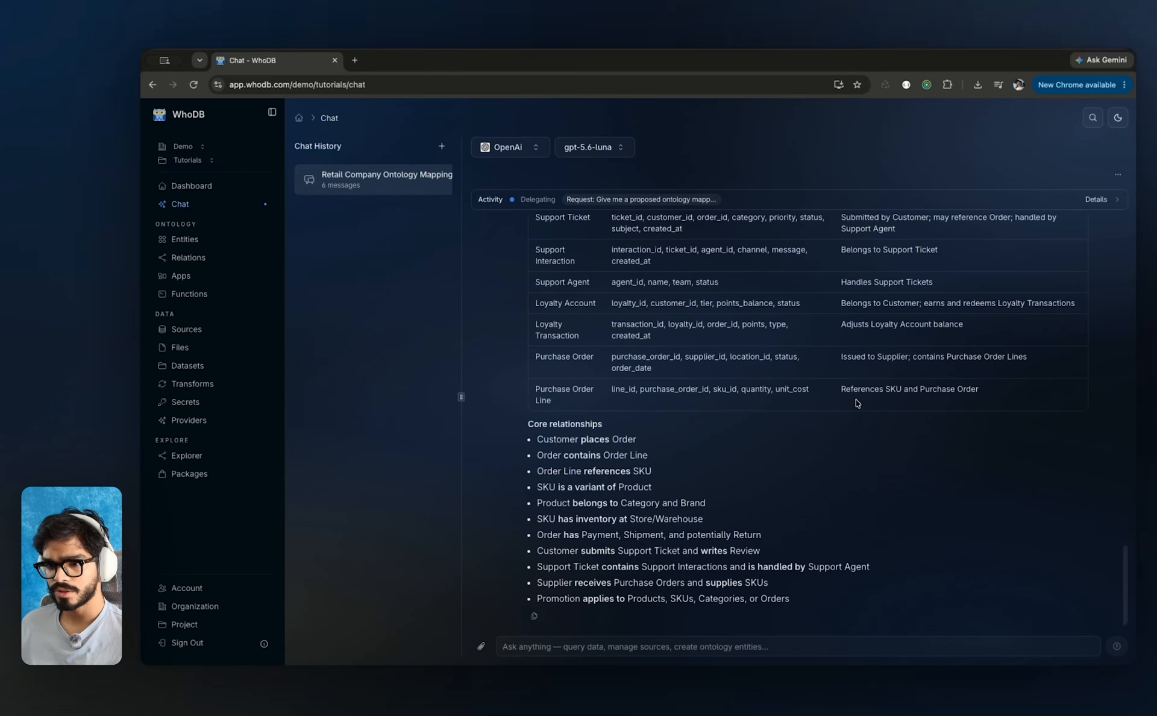
Tell the chat to "Build out the ontology" and accept all of its proposed actions until refresh
left_click(623, 645)
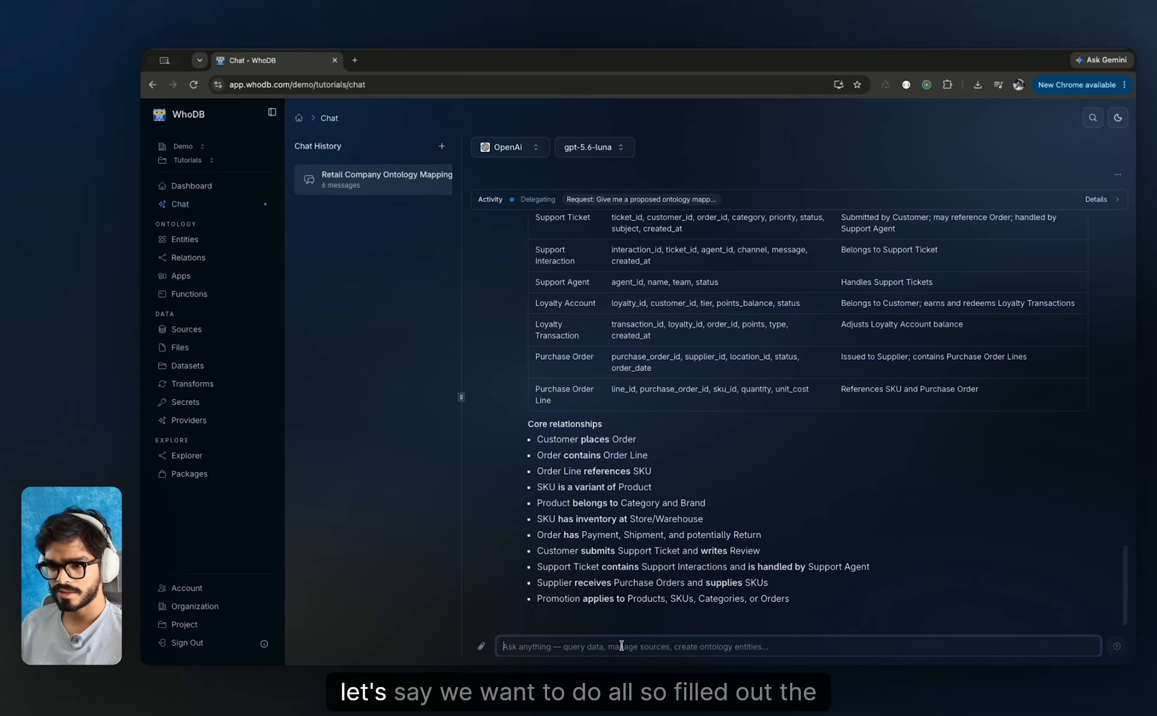
type("Bul")
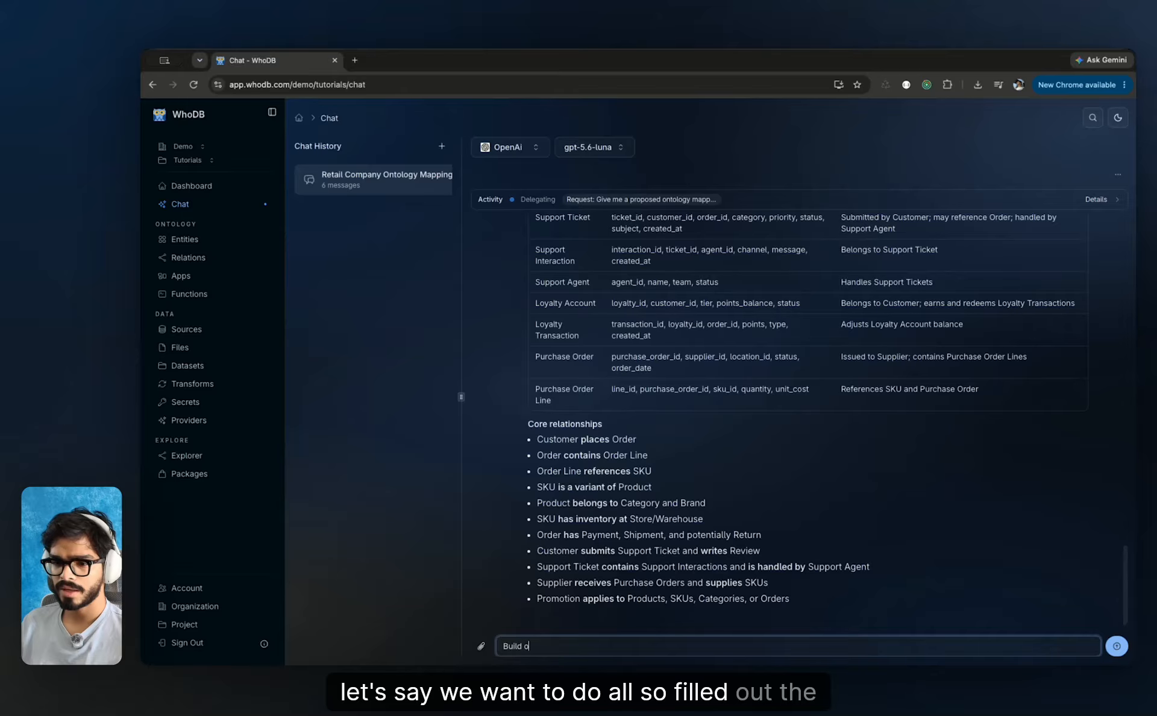
type("ld out the ontology")
key("Return")
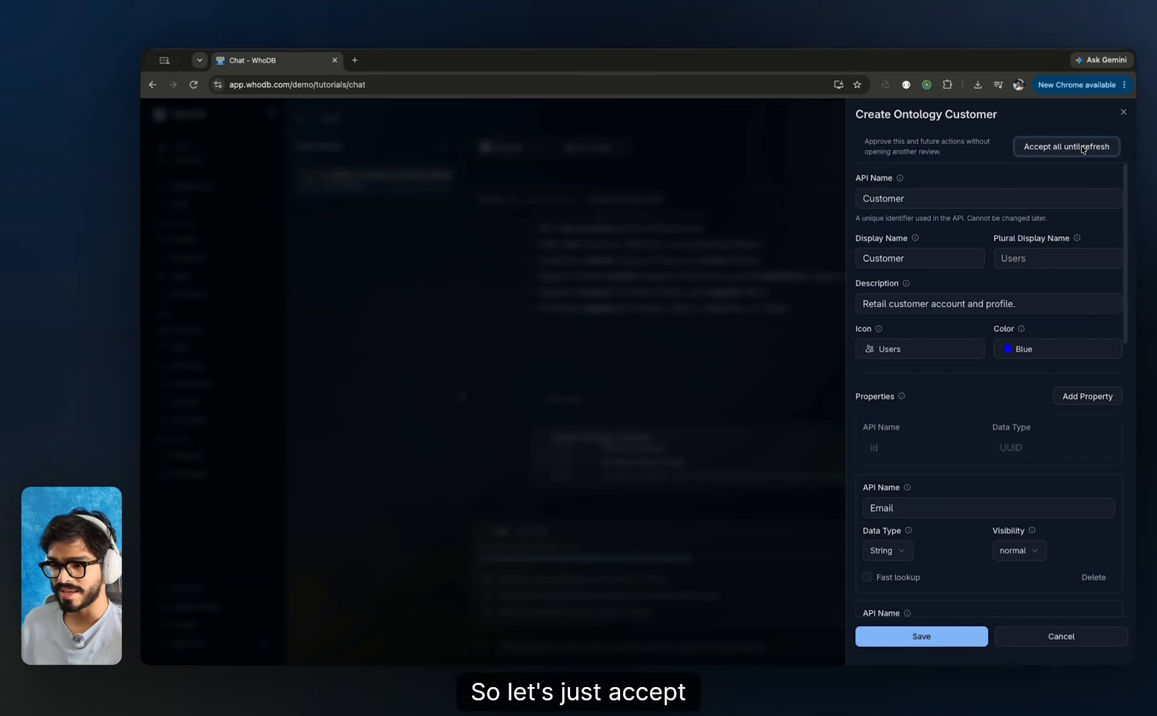
left_click(1081, 146)
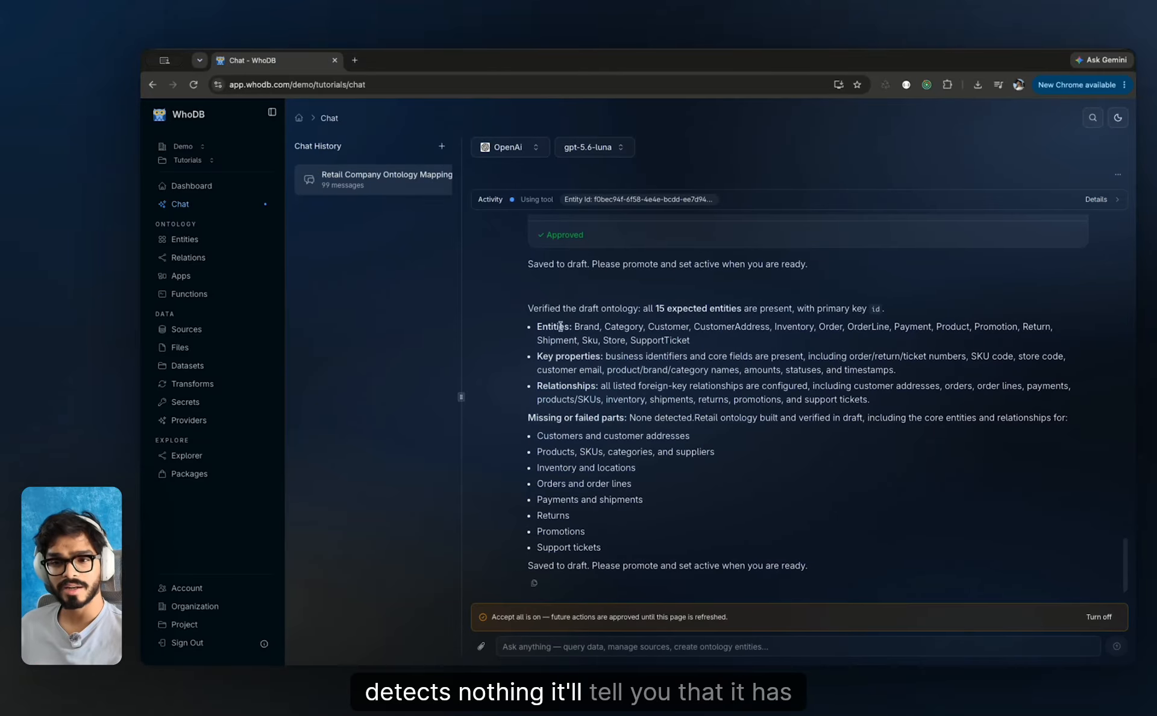
Open the ontology's Relations graph and reload the page to load the newly built entities
left_click(199, 258)
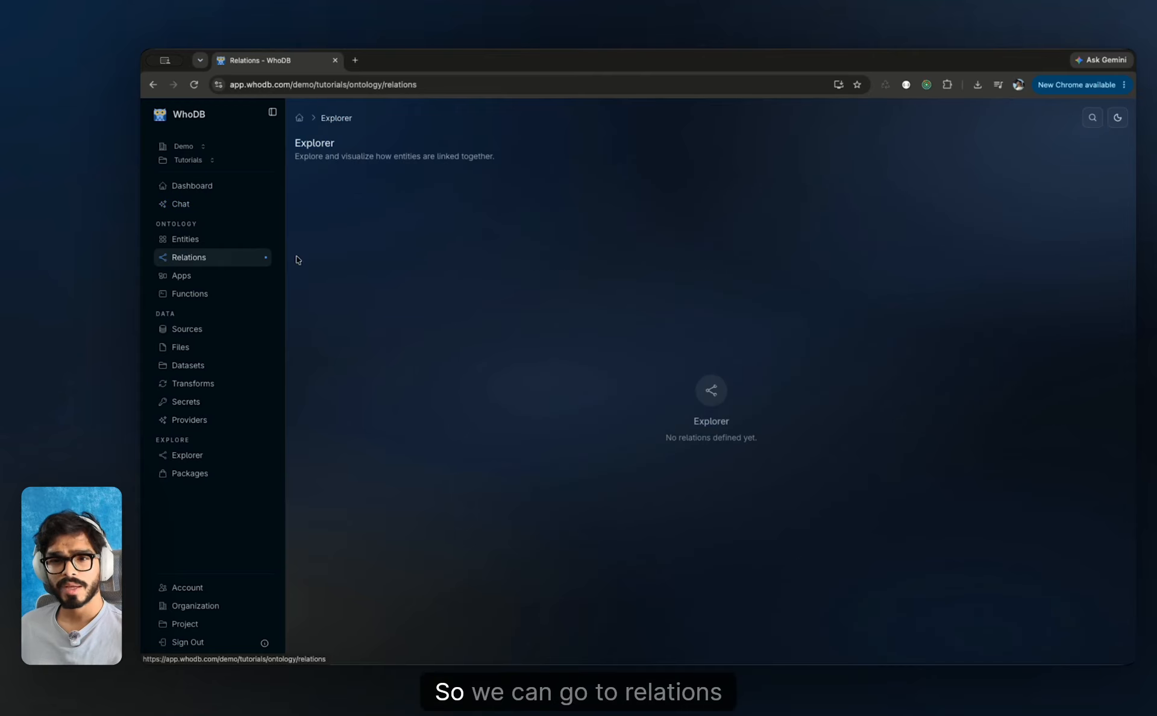
key("super+r")
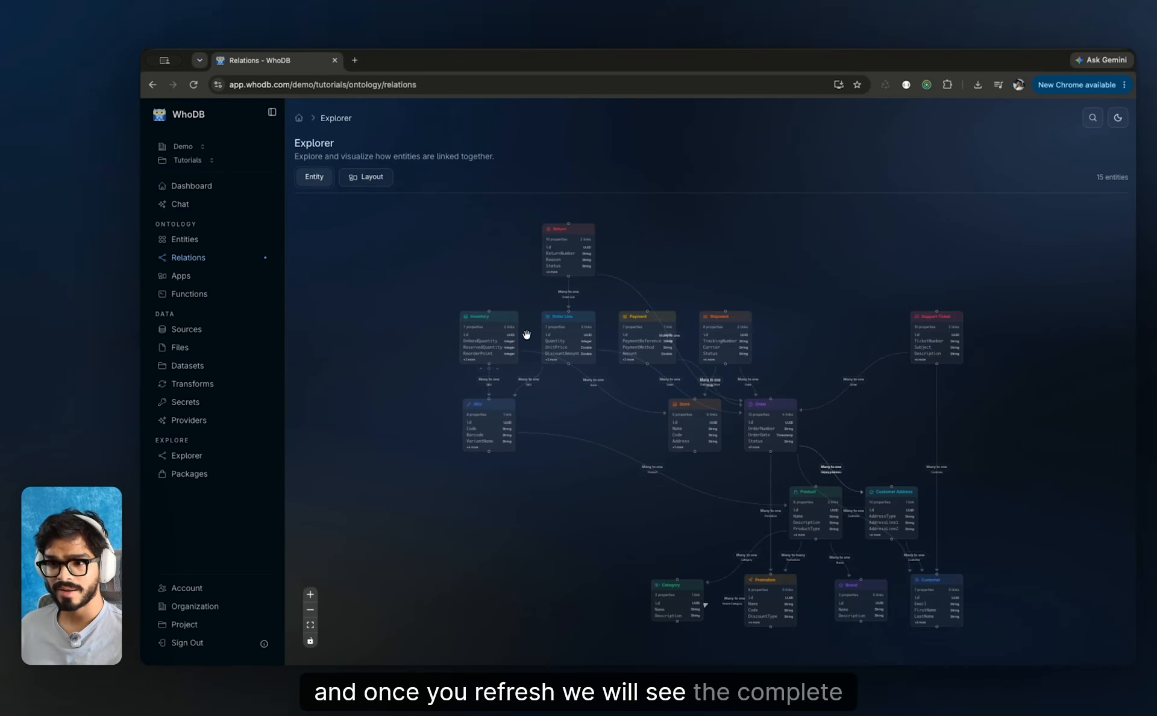
scroll(672, 374, "up", 2)
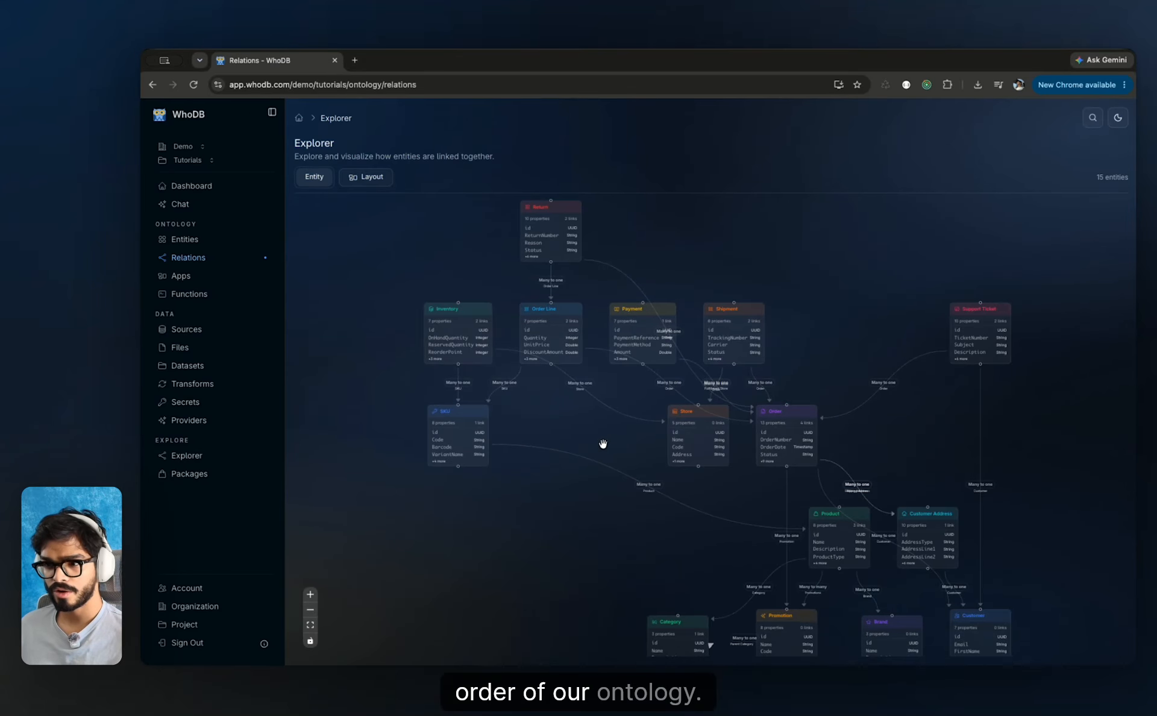
scroll(602, 444, "down", 3)
scroll(603, 444, "right", 2)
Rearrange the Product, Category and Promotion nodes into a cluster beneath Store, with Category and Promotion below Product
left_click_drag(768, 446, 697, 434)
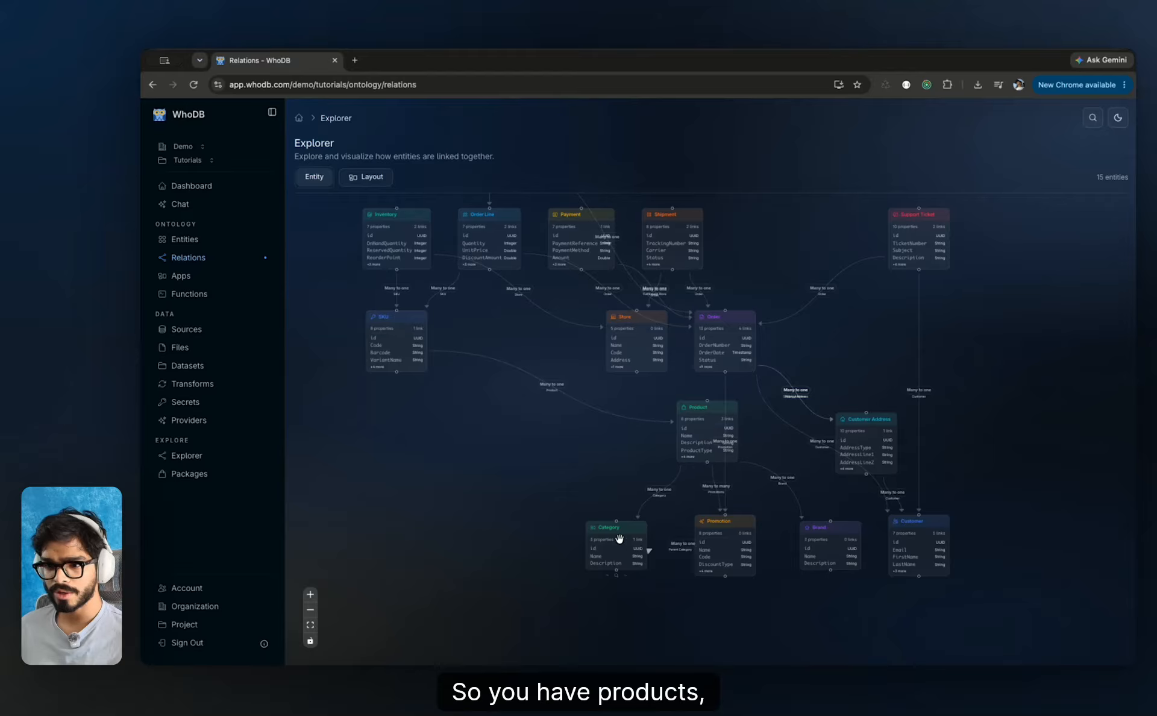
left_click_drag(619, 538, 523, 493)
left_click_drag(724, 437, 690, 435)
left_click_drag(720, 564, 624, 550)
left_click_drag(661, 408, 623, 410)
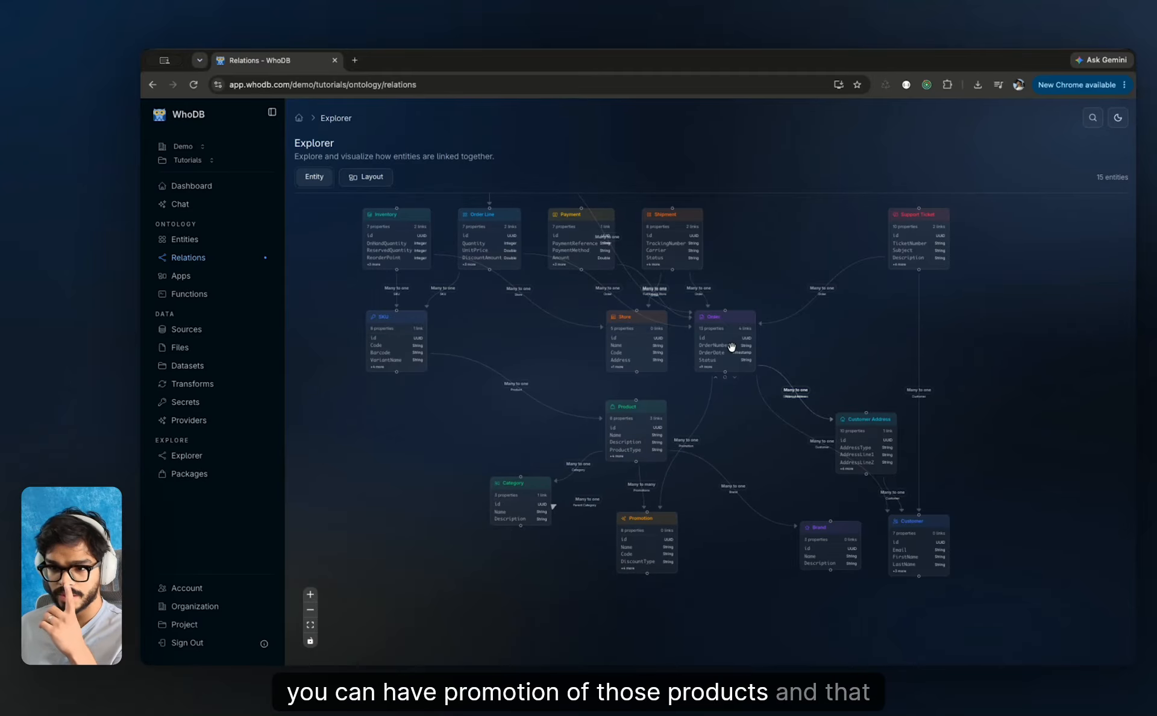
Move the Order node away from Store towards Customer Address, and nudge Promotion beneath Product
left_click_drag(733, 341, 761, 361)
left_click_drag(648, 545, 664, 537)
left_click_drag(756, 380, 749, 406)
scroll(741, 462, "up", 1)
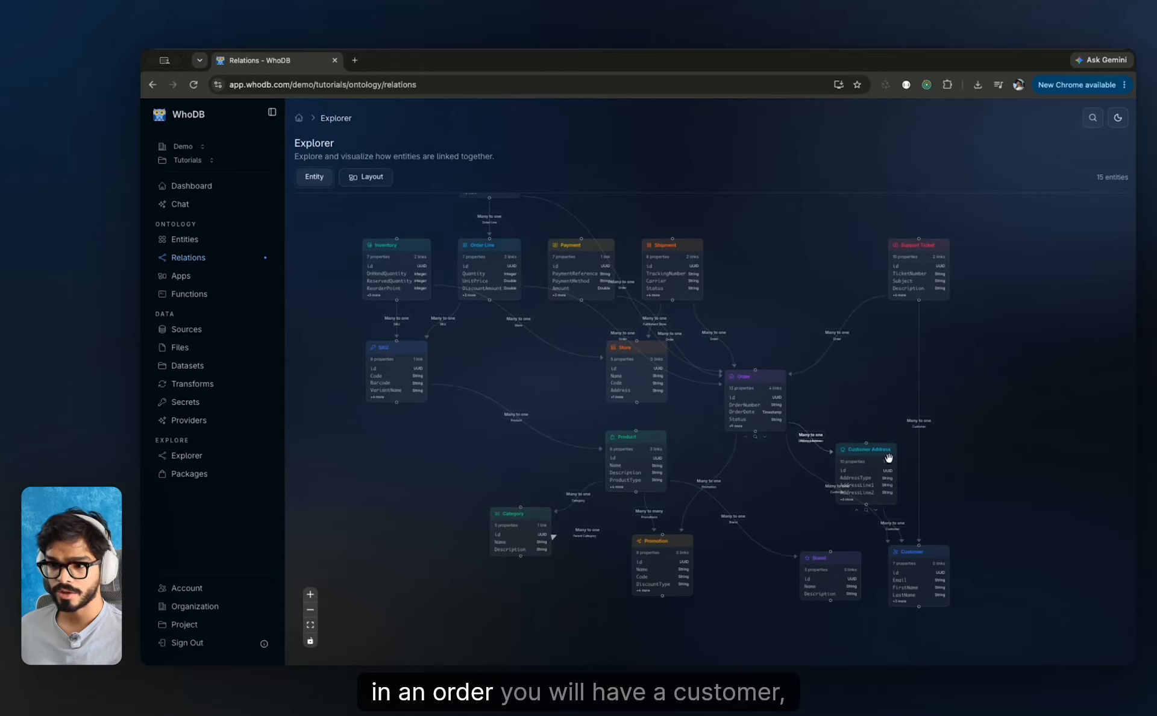
Reposition the Customer Address, Customer and Support Ticket nodes into a loose column beside the Order node
left_click_drag(886, 457, 938, 391)
left_click_drag(945, 539, 956, 512)
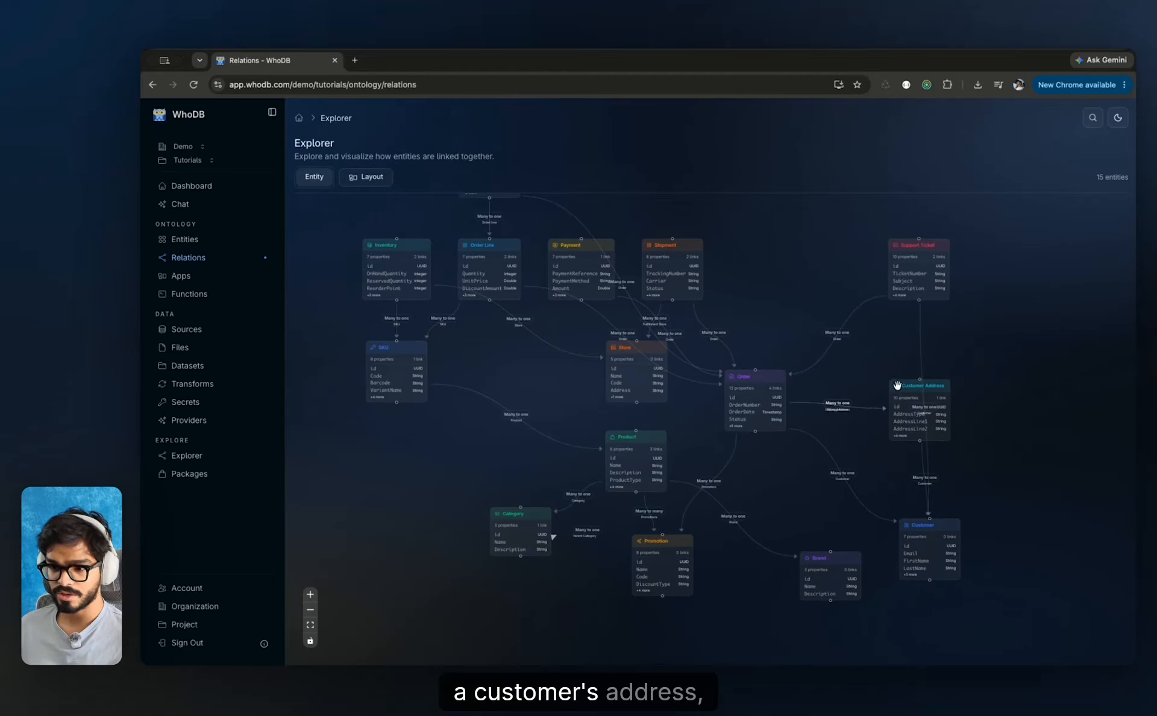
left_click_drag(915, 414, 910, 461)
left_click_drag(948, 319, 919, 318)
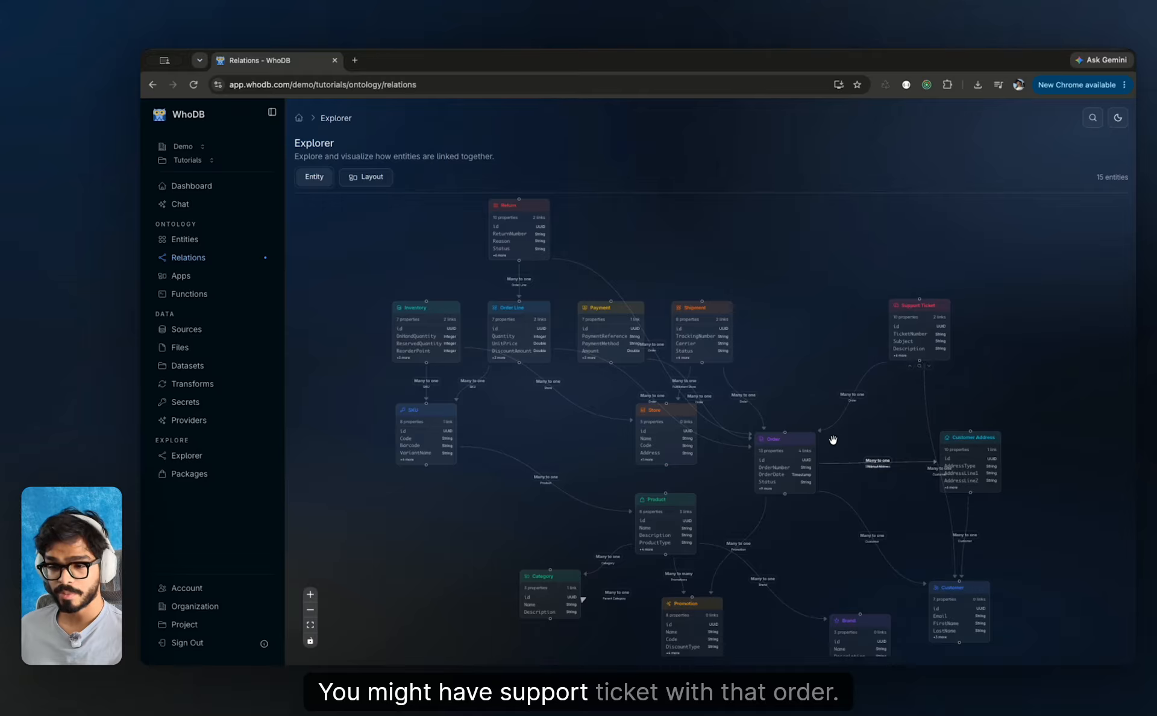
Rearrange the Order, Shipment and Store nodes, placing Shipment above Order and Store above Product
left_click_drag(789, 464, 844, 474)
left_click_drag(775, 348, 830, 351)
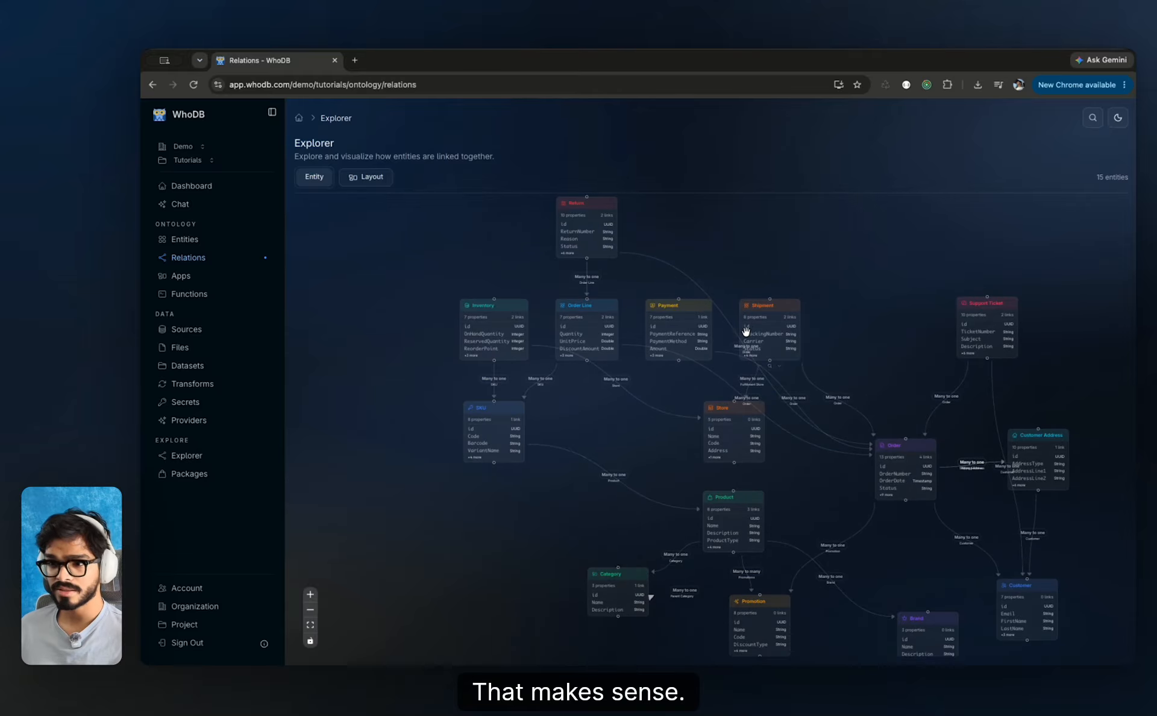
left_click_drag(746, 331, 856, 314)
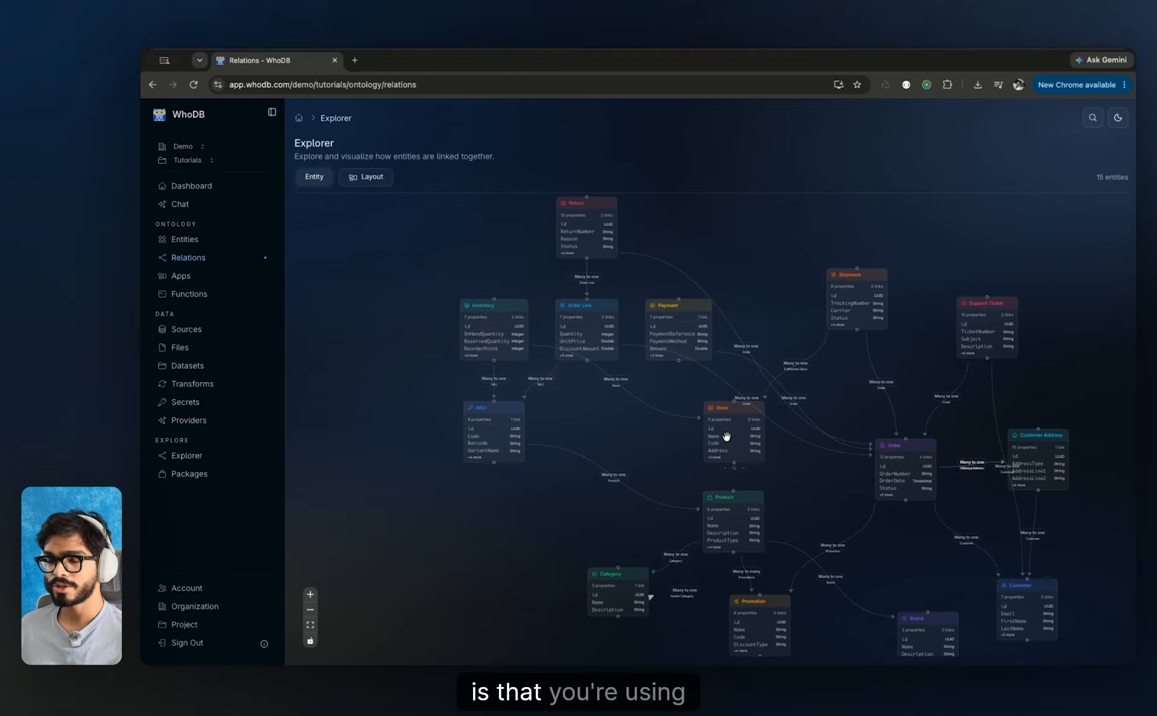
left_click_drag(726, 436, 756, 428)
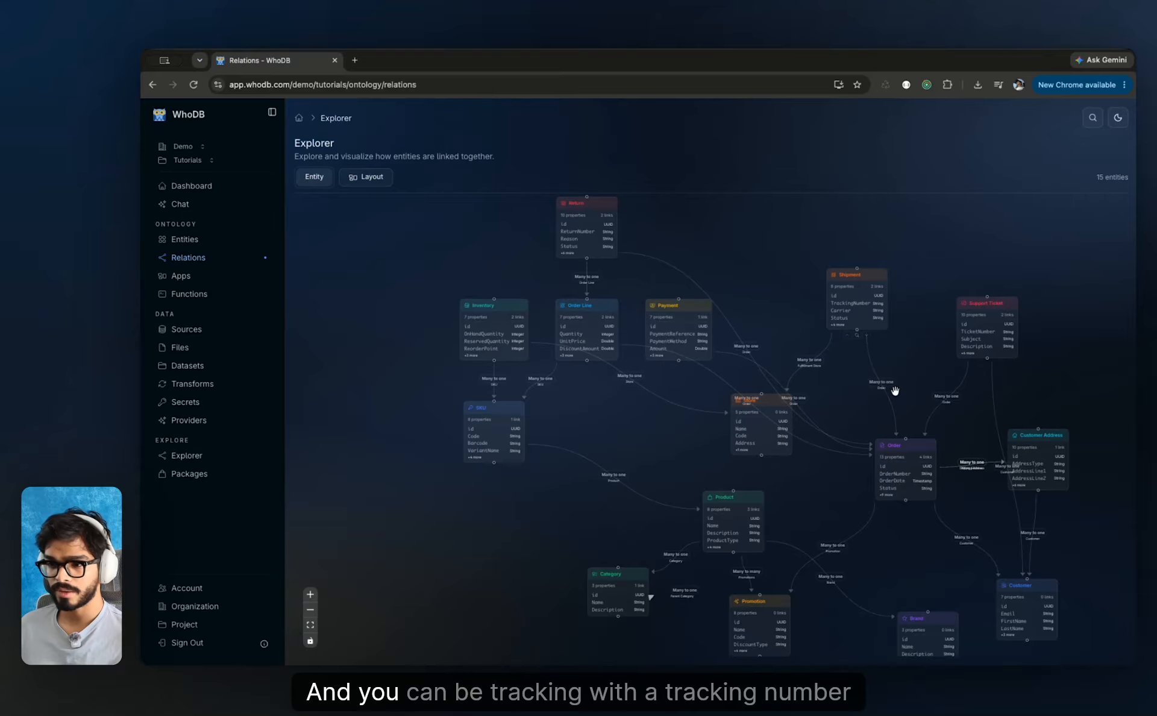
left_click_drag(869, 312, 873, 302)
left_click_drag(777, 441, 733, 445)
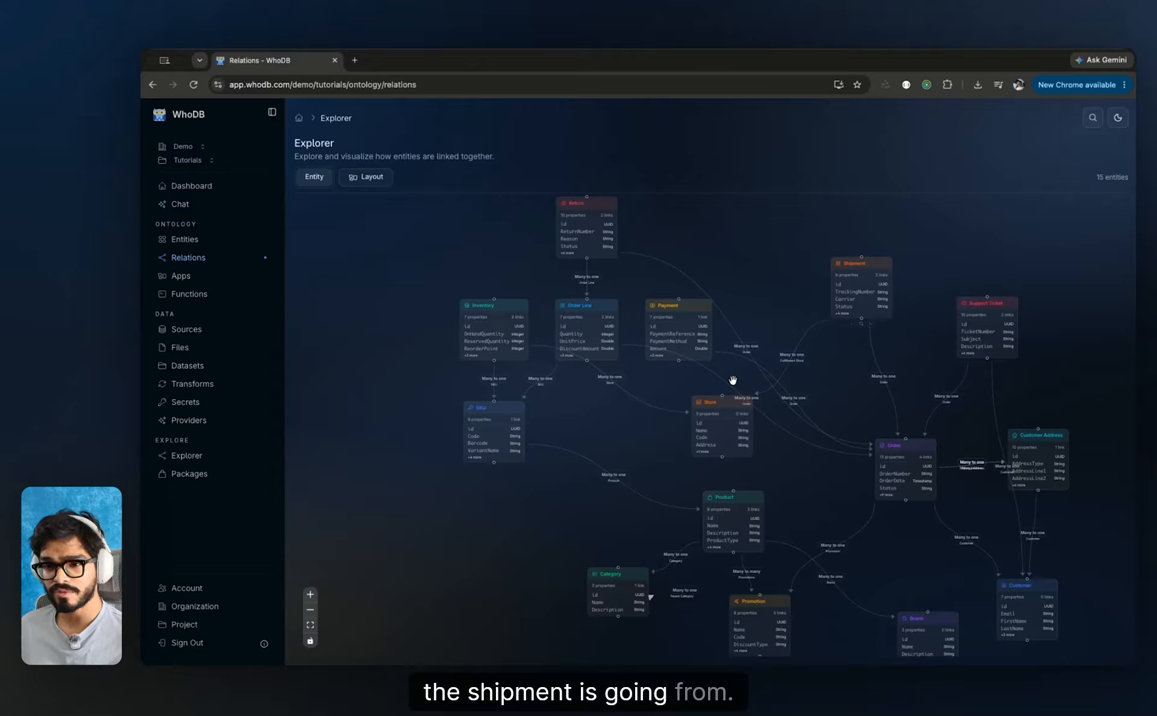
left_click_drag(725, 410, 730, 420)
Place the Payment node just above Order, and bring Return and Order Line closer to the order cluster
left_click_drag(672, 314, 834, 379)
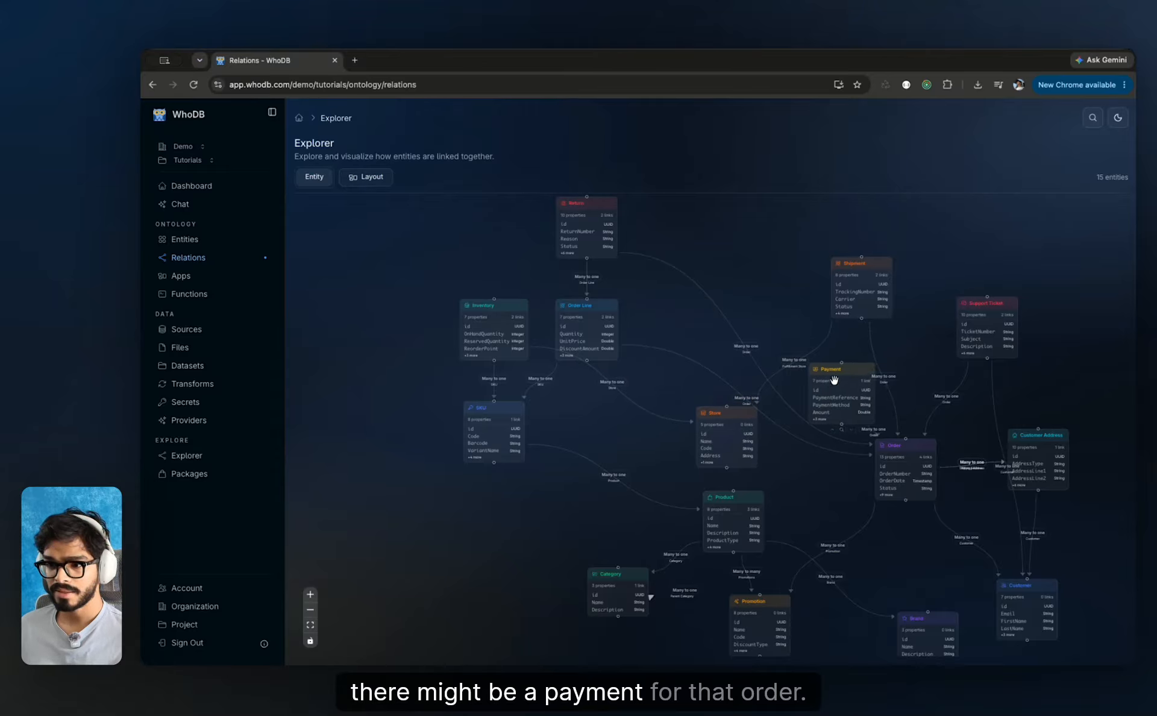
left_click_drag(913, 474, 922, 482)
left_click_drag(601, 218, 736, 285)
left_click_drag(602, 316, 686, 333)
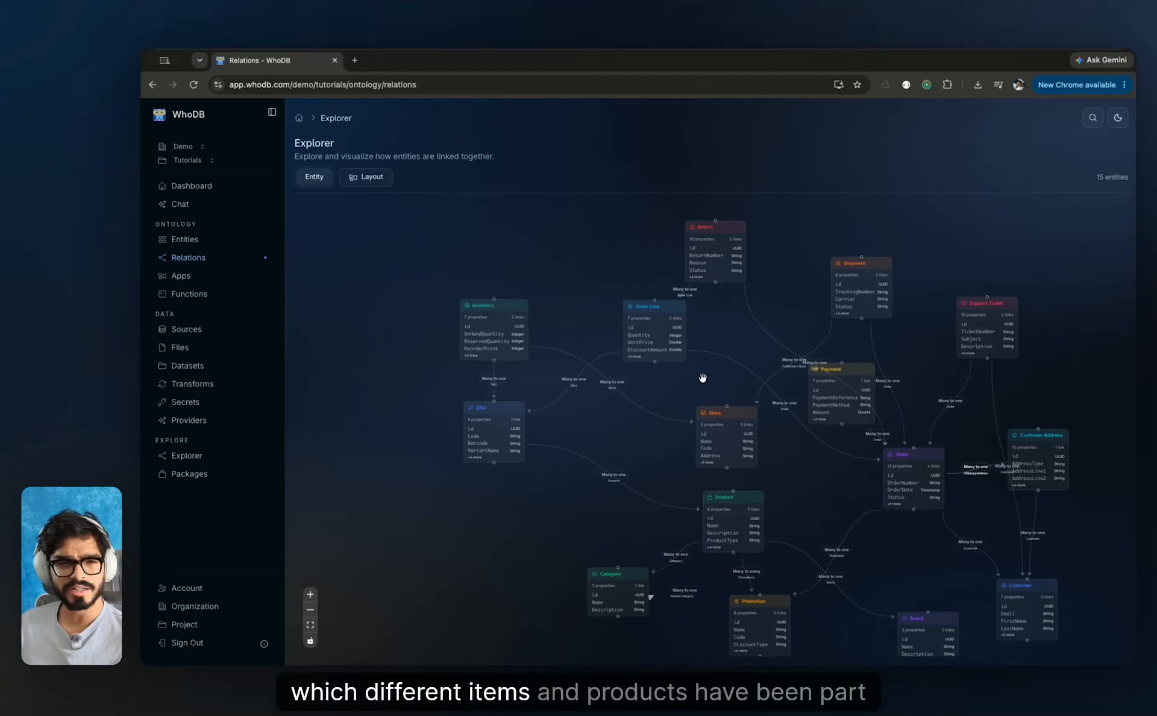
Place the Inventory node between SKU and Store, nudge Store slightly up, and shift SKU outward and slightly down beside Inventory
scroll(701, 377, "right", 3)
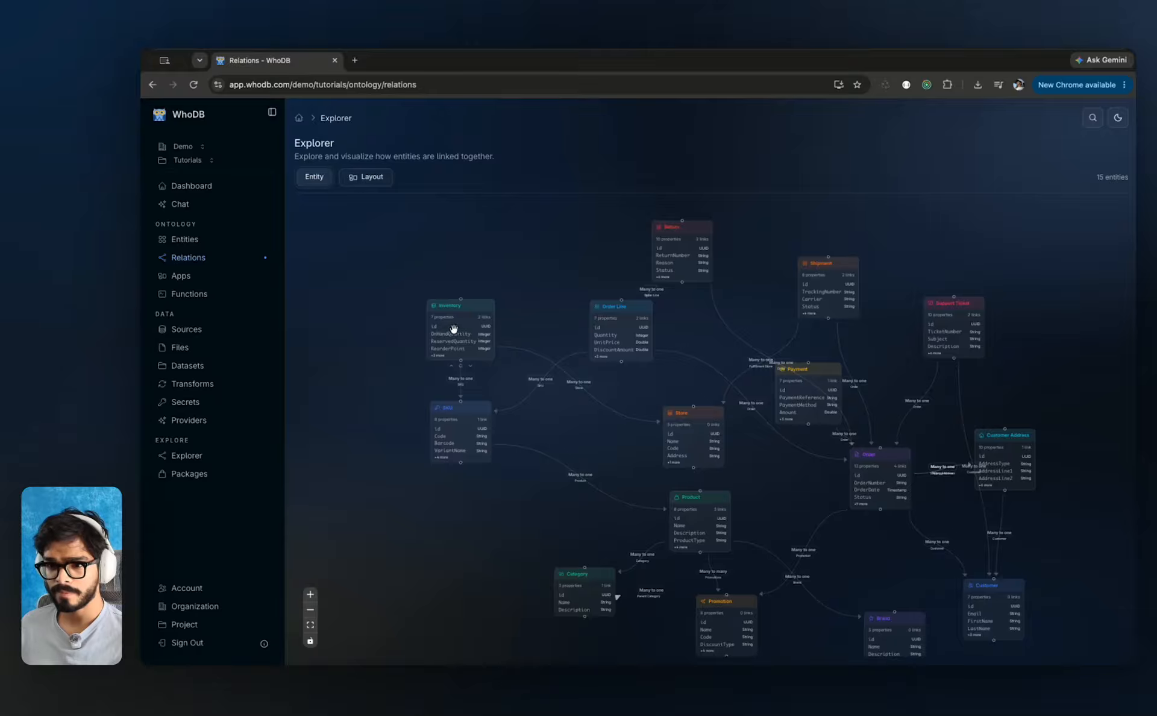
left_click_drag(453, 330, 581, 430)
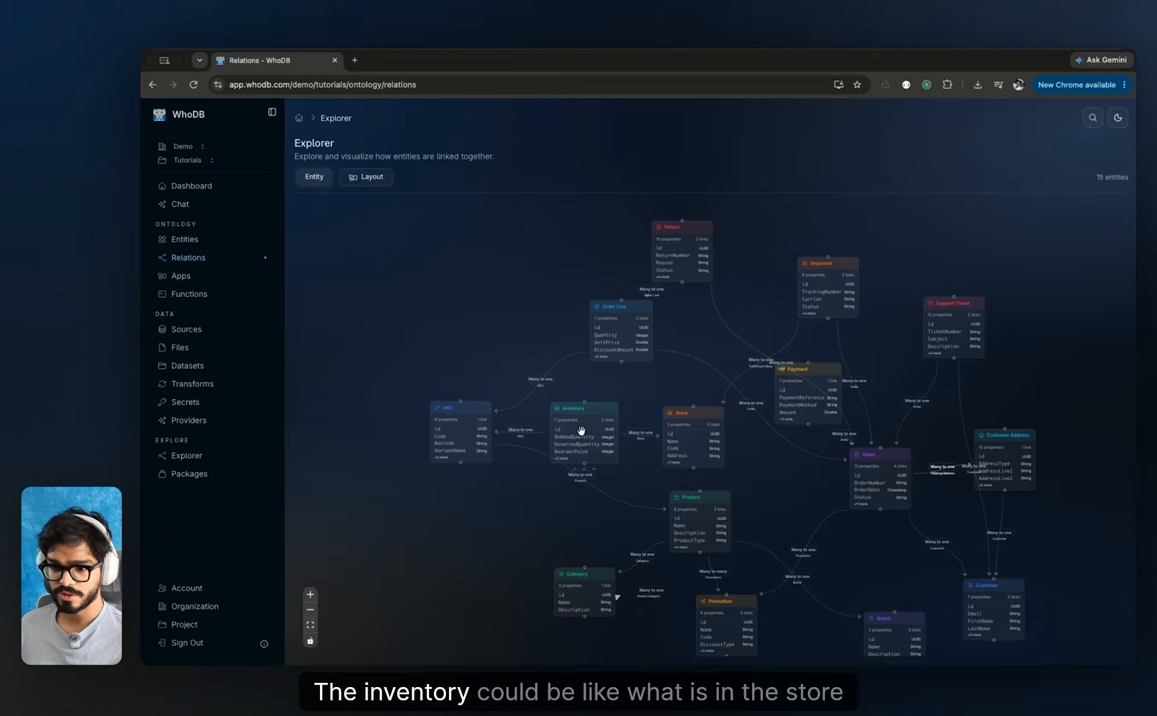
left_click_drag(704, 440, 707, 433)
left_click_drag(603, 431, 620, 413)
left_click_drag(439, 427, 411, 447)
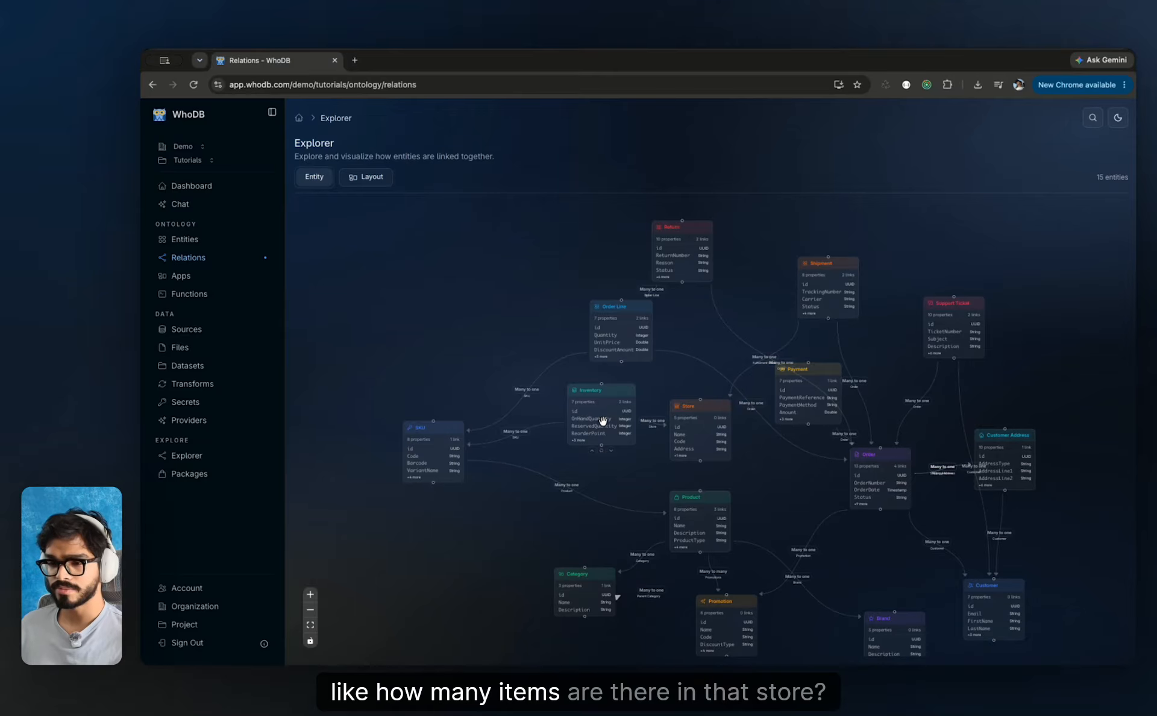
left_click_drag(599, 403, 591, 407)
left_click_drag(425, 444, 451, 470)
Survey the whole retail ontology graph, examining how the order, product, inventory and customer entities are linked
left_click_drag(613, 538, 542, 471)
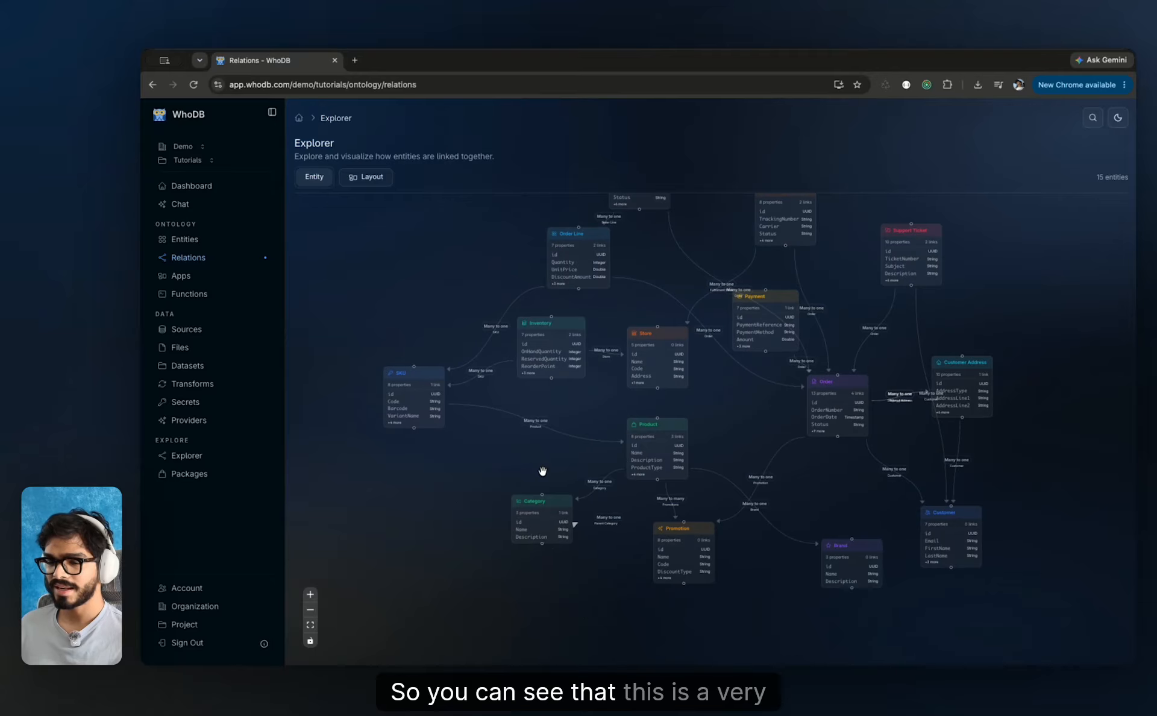
scroll(720, 455, "up", 2)
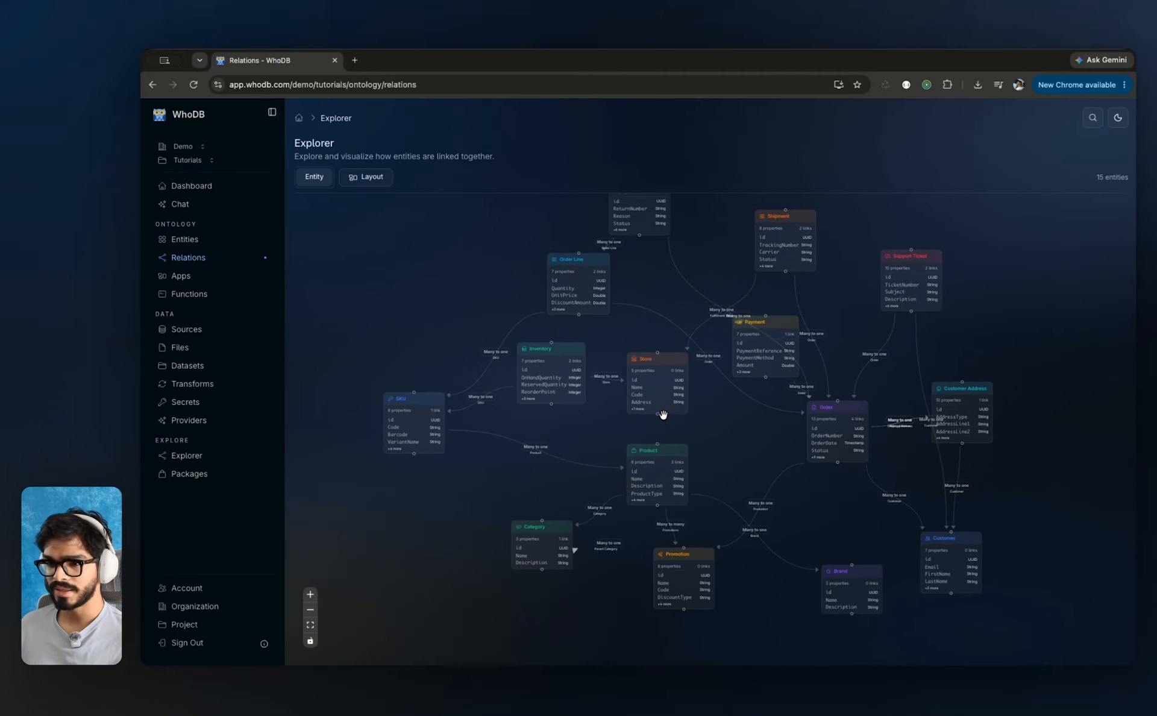
scroll(705, 398, "up", 1)
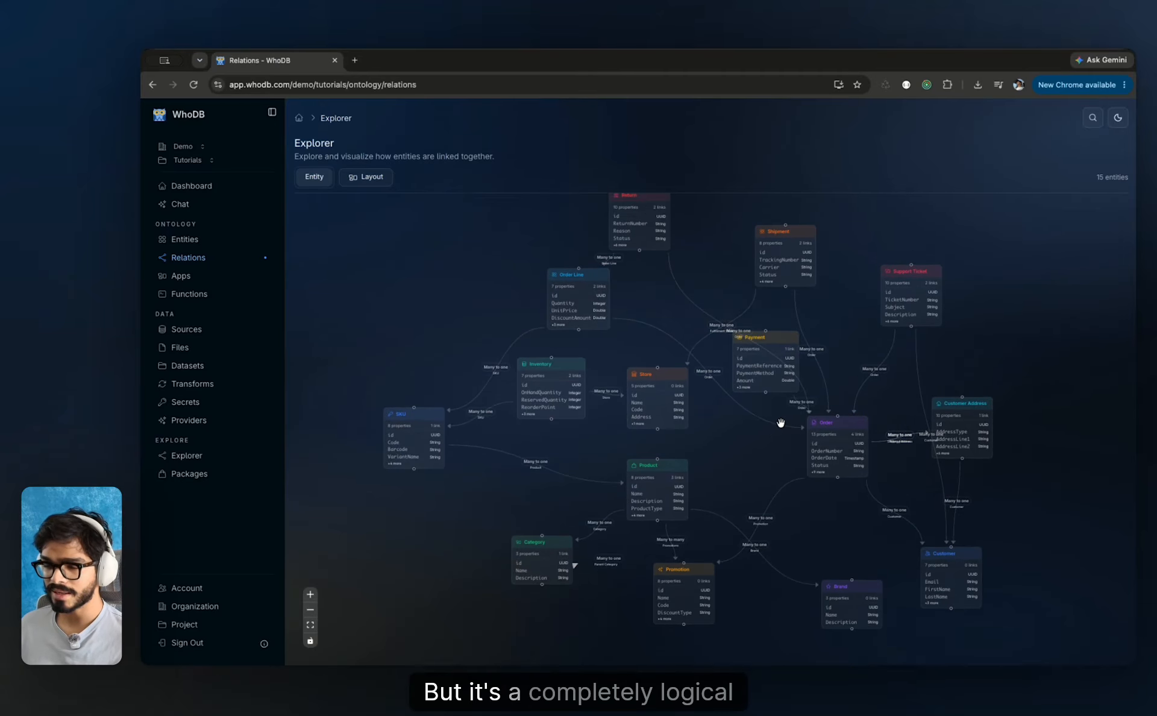
scroll(752, 437, "down", 2)
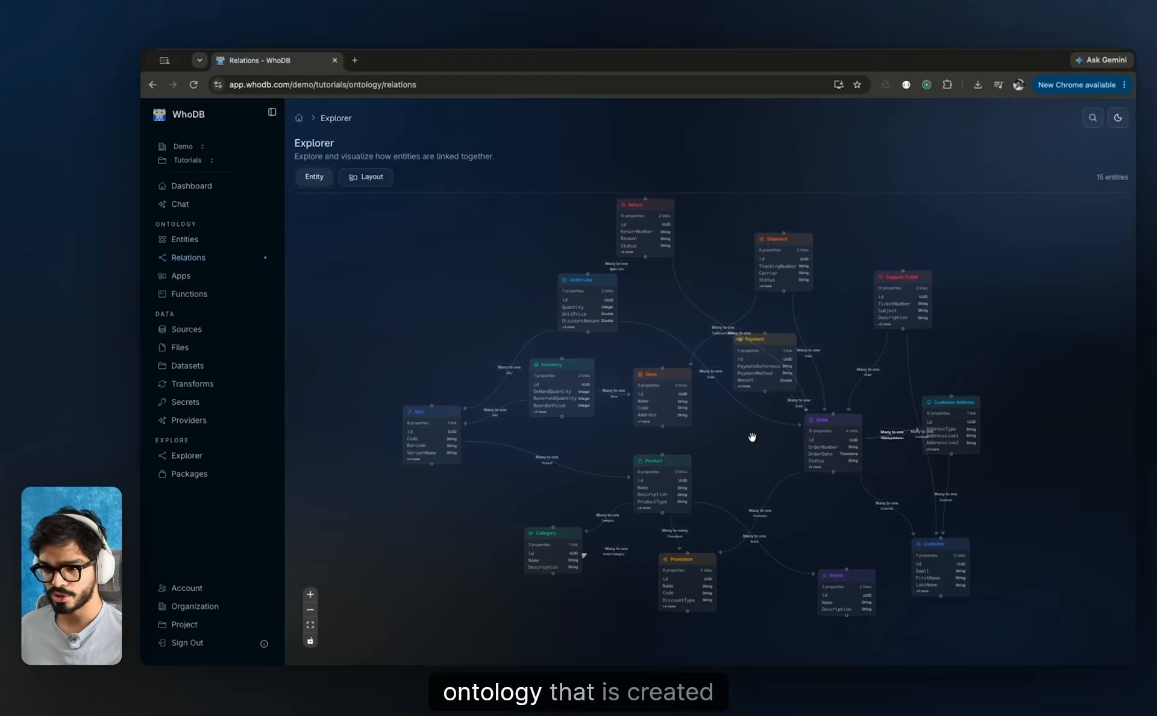
scroll(812, 453, "up", 1)
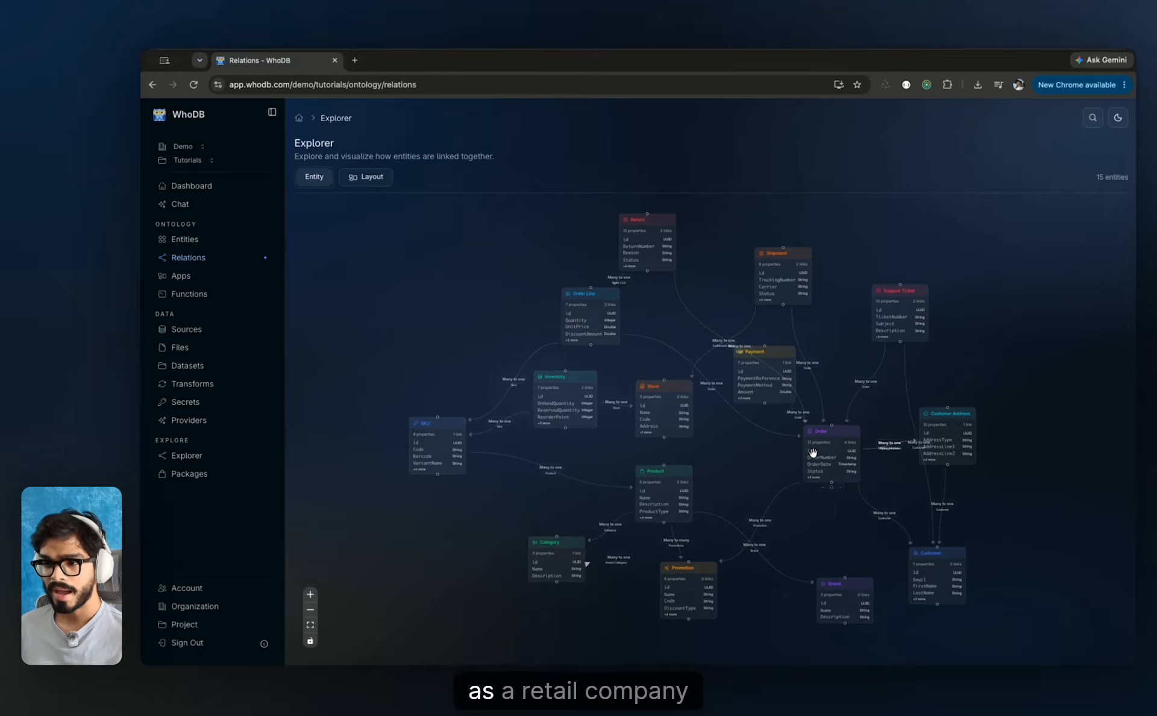
scroll(811, 452, "down", 2)
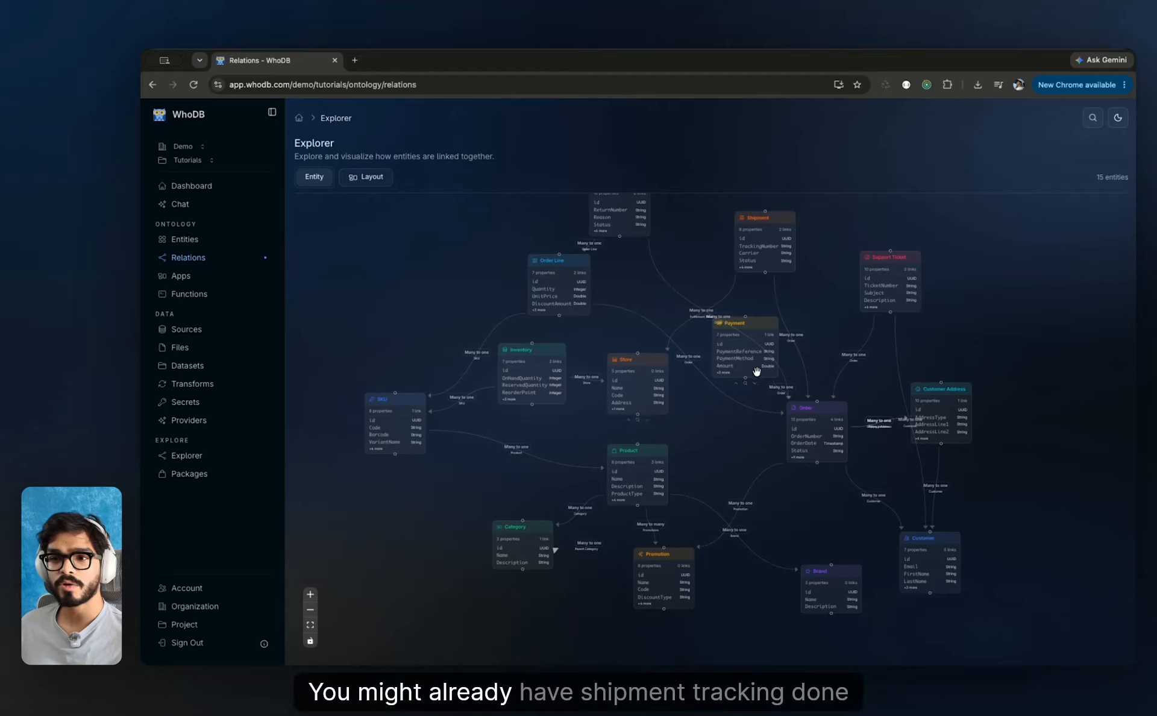
scroll(753, 368, "up", 1)
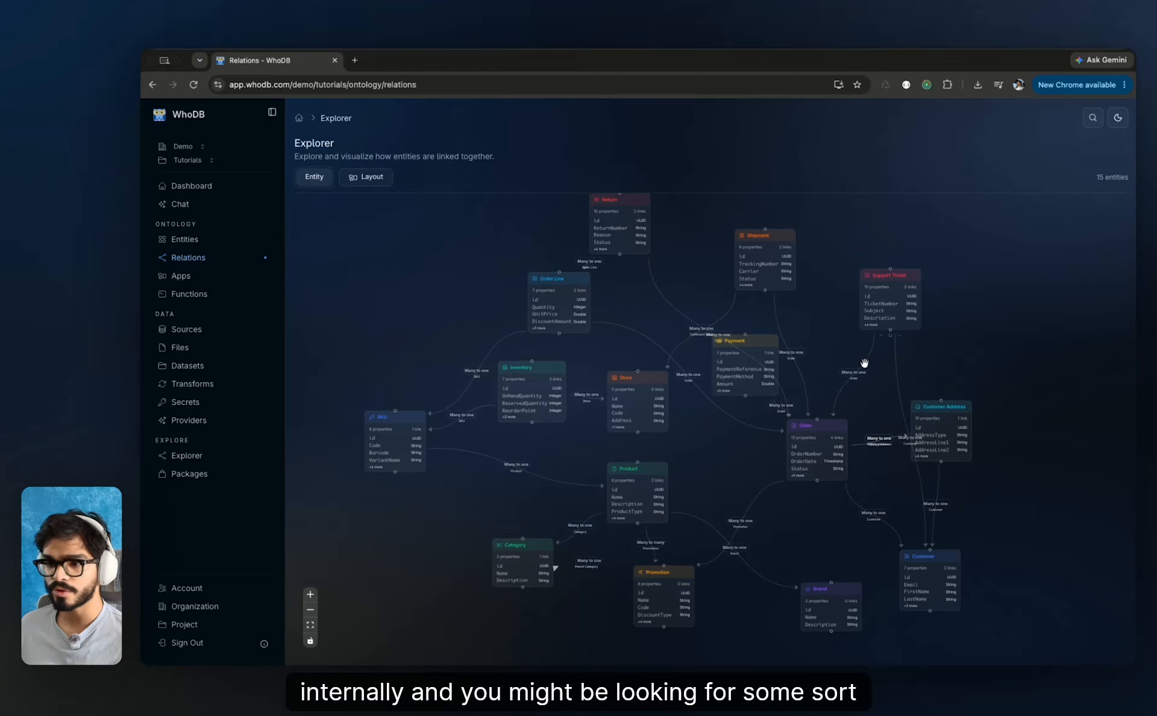
left_click_drag(966, 331, 1015, 377)
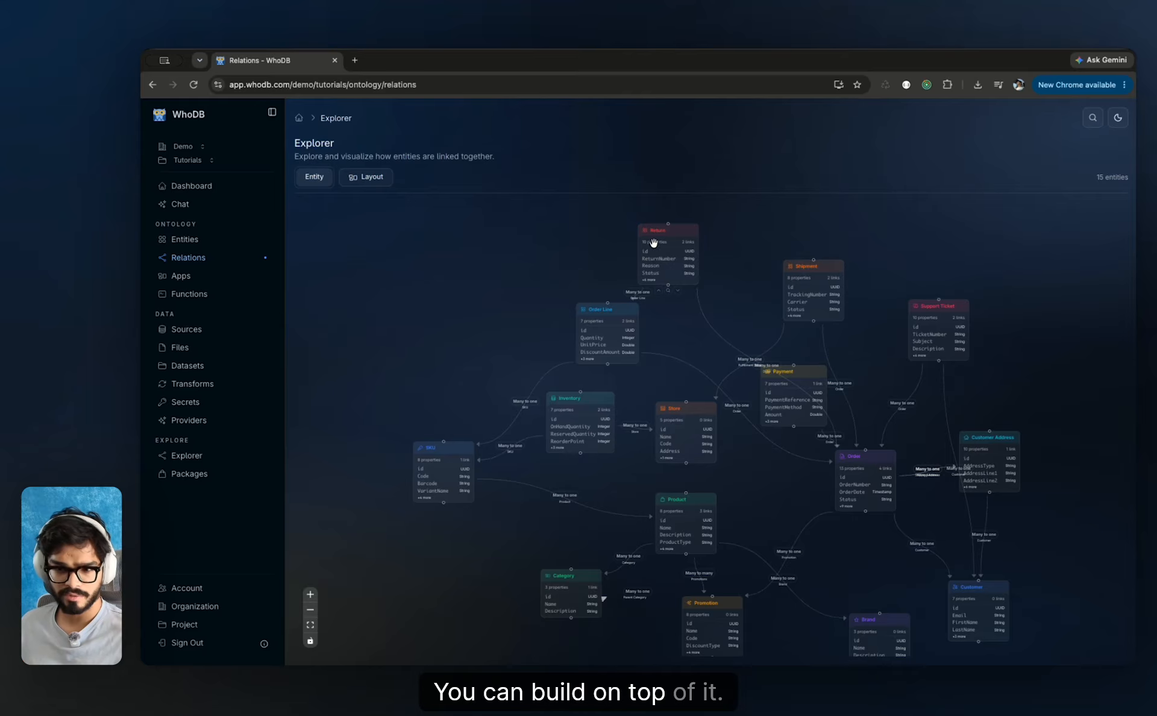
scroll(609, 214, "right", 3)
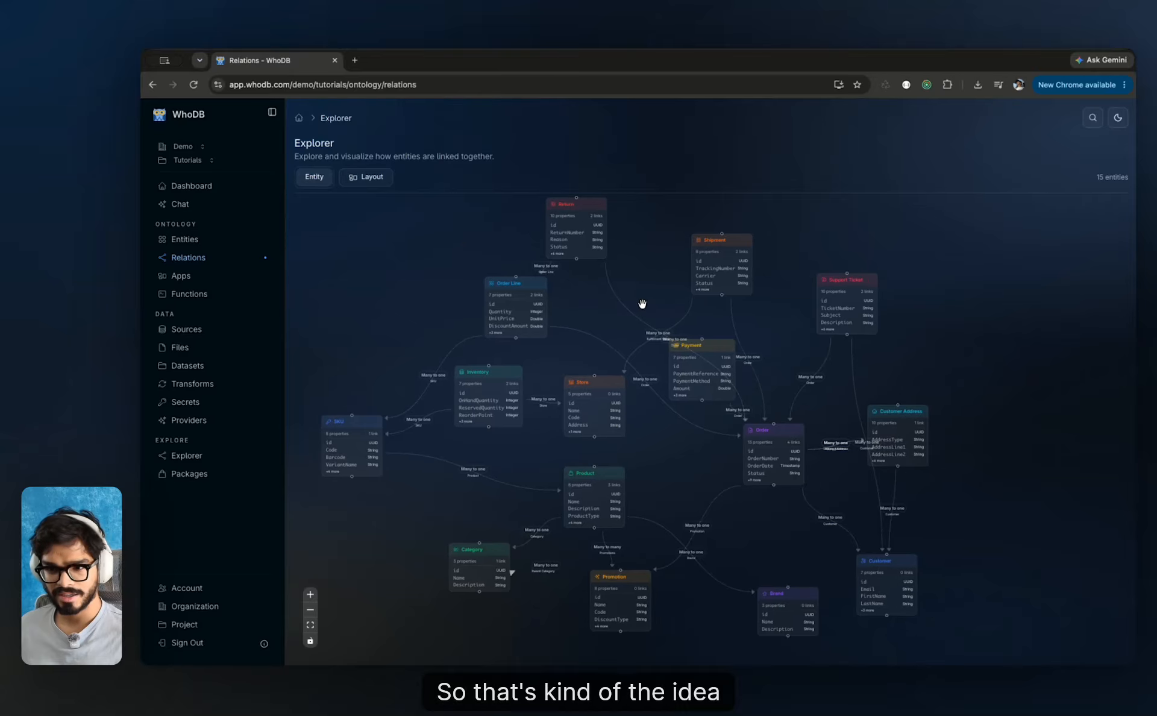
scroll(642, 304, "down", 2)
scroll(637, 273, "left", 1)
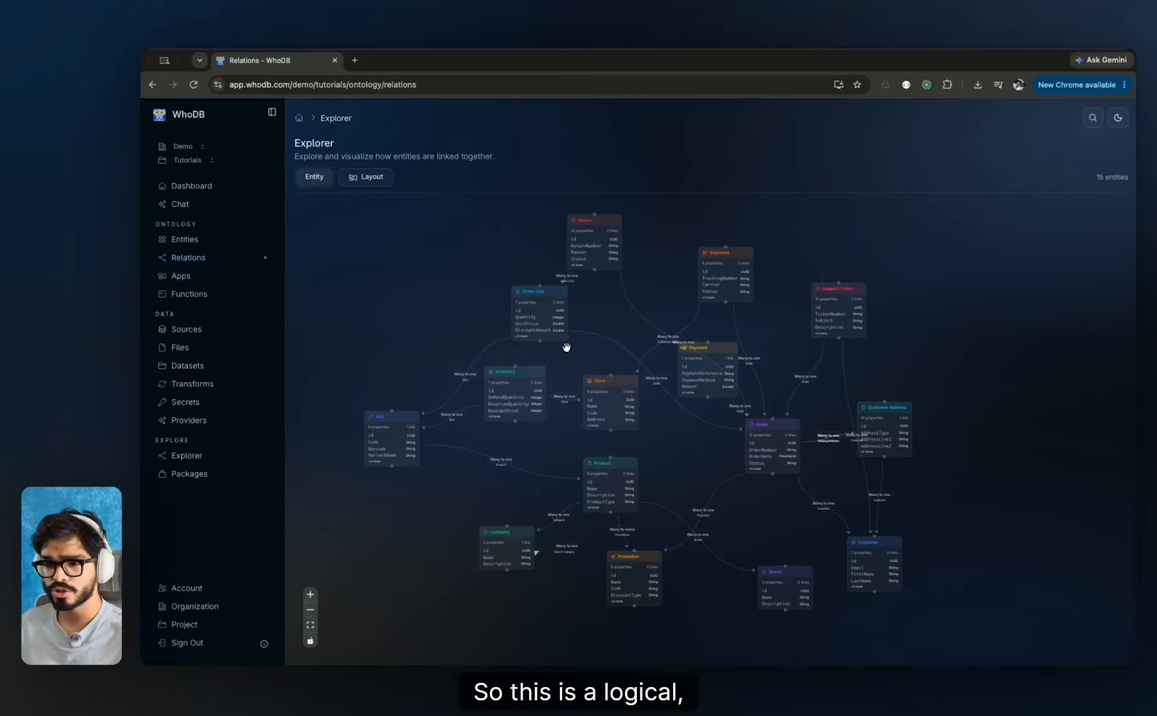
scroll(472, 323, "left", 1)
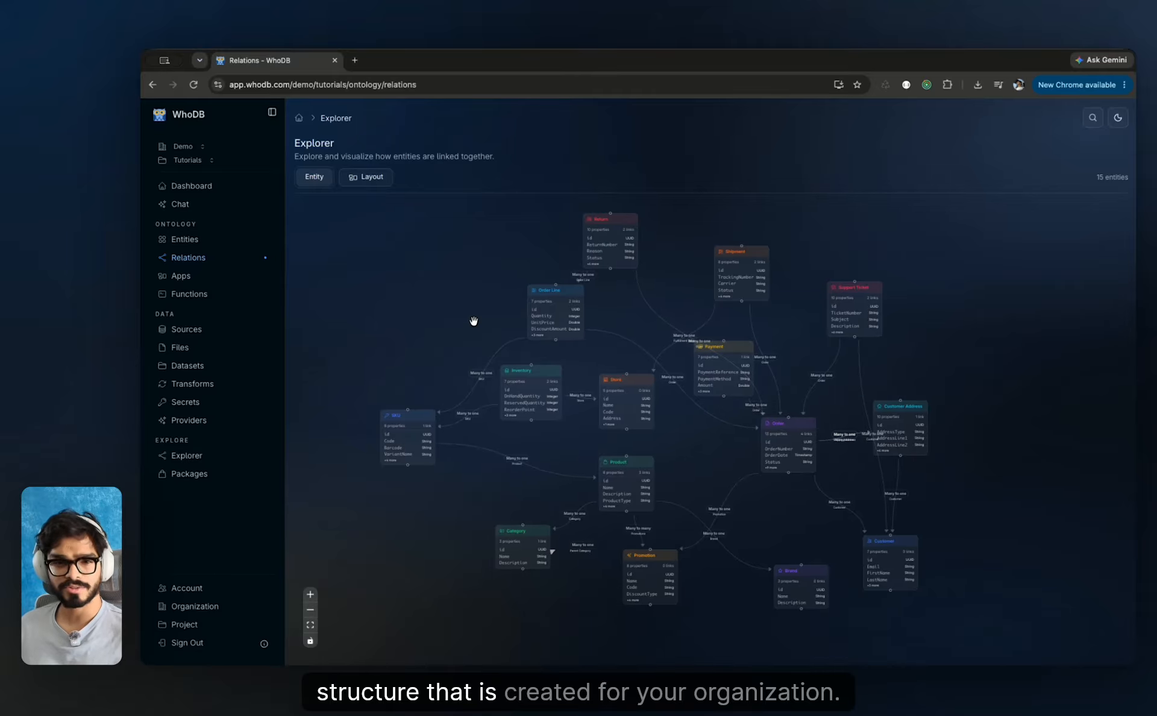